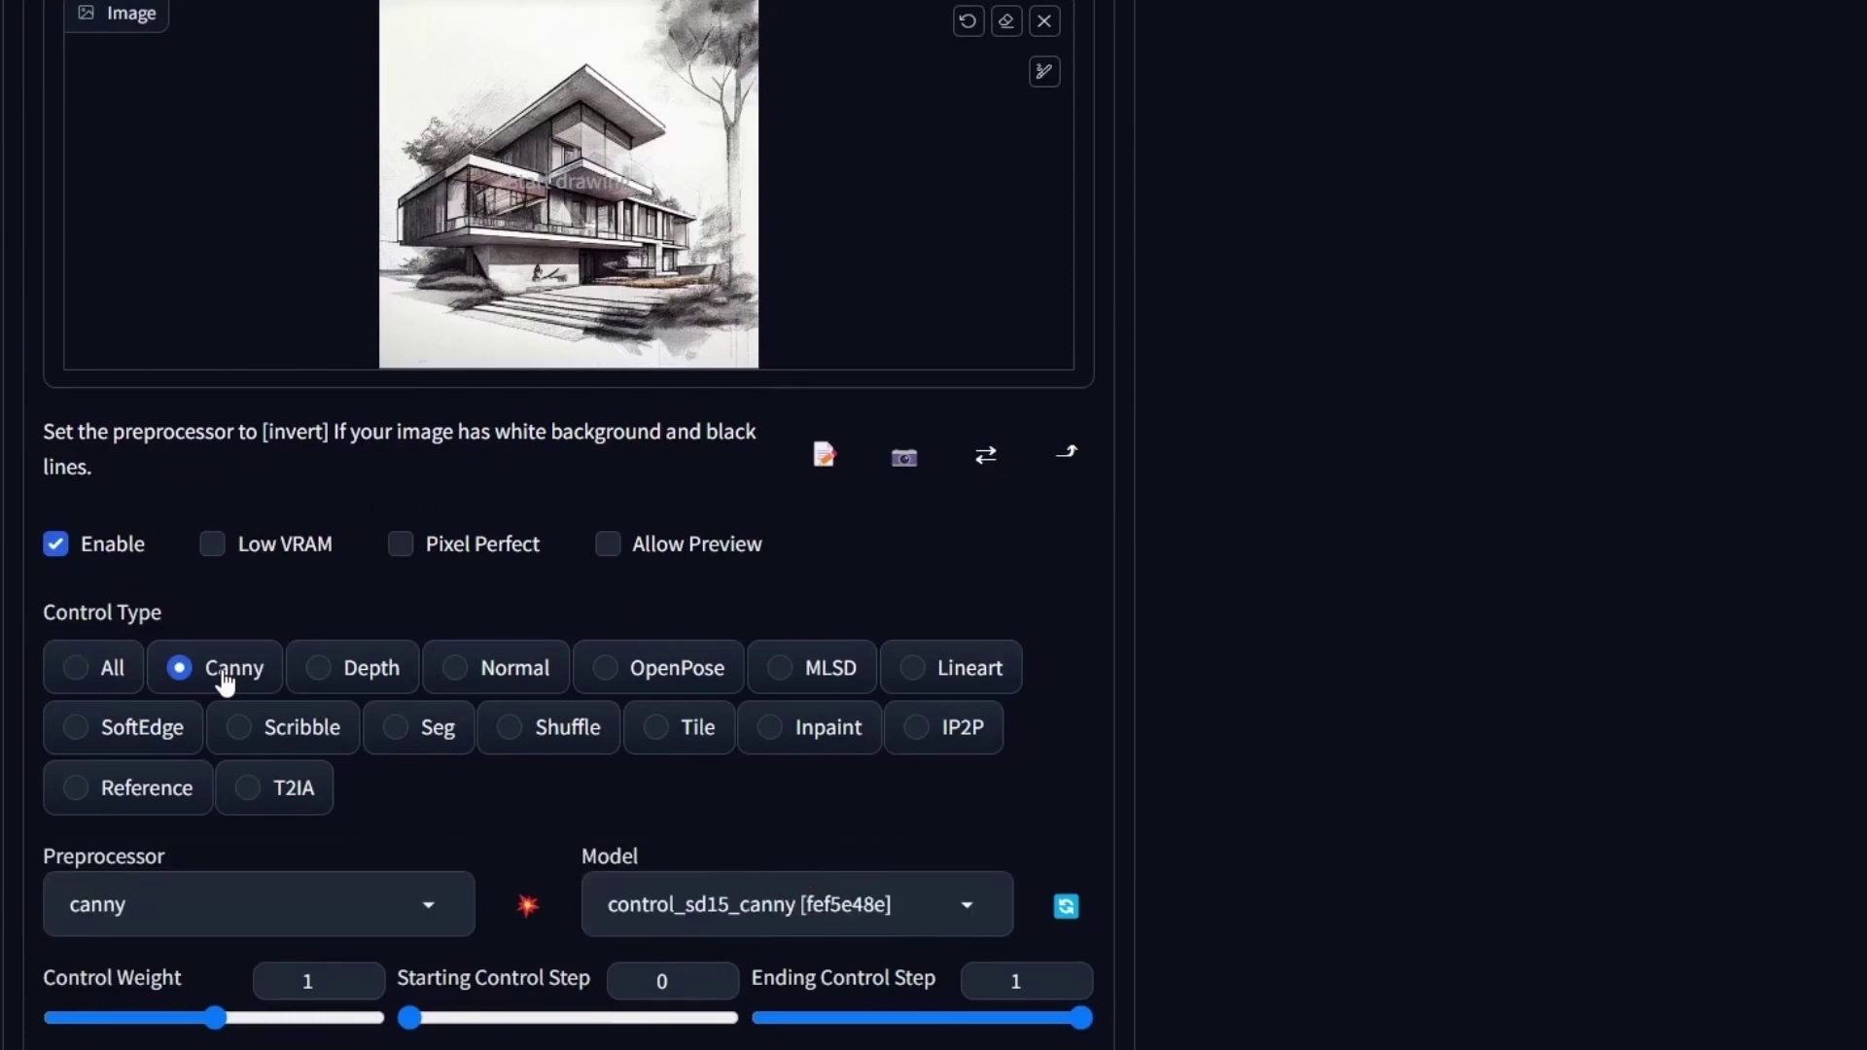
- Scroll down to the ControlNet panel showing the Canny setup on the house sketch
{"action": "scroll", "coordinate": [195, 661], "scroll_direction": "down", "scroll_amount": 3}
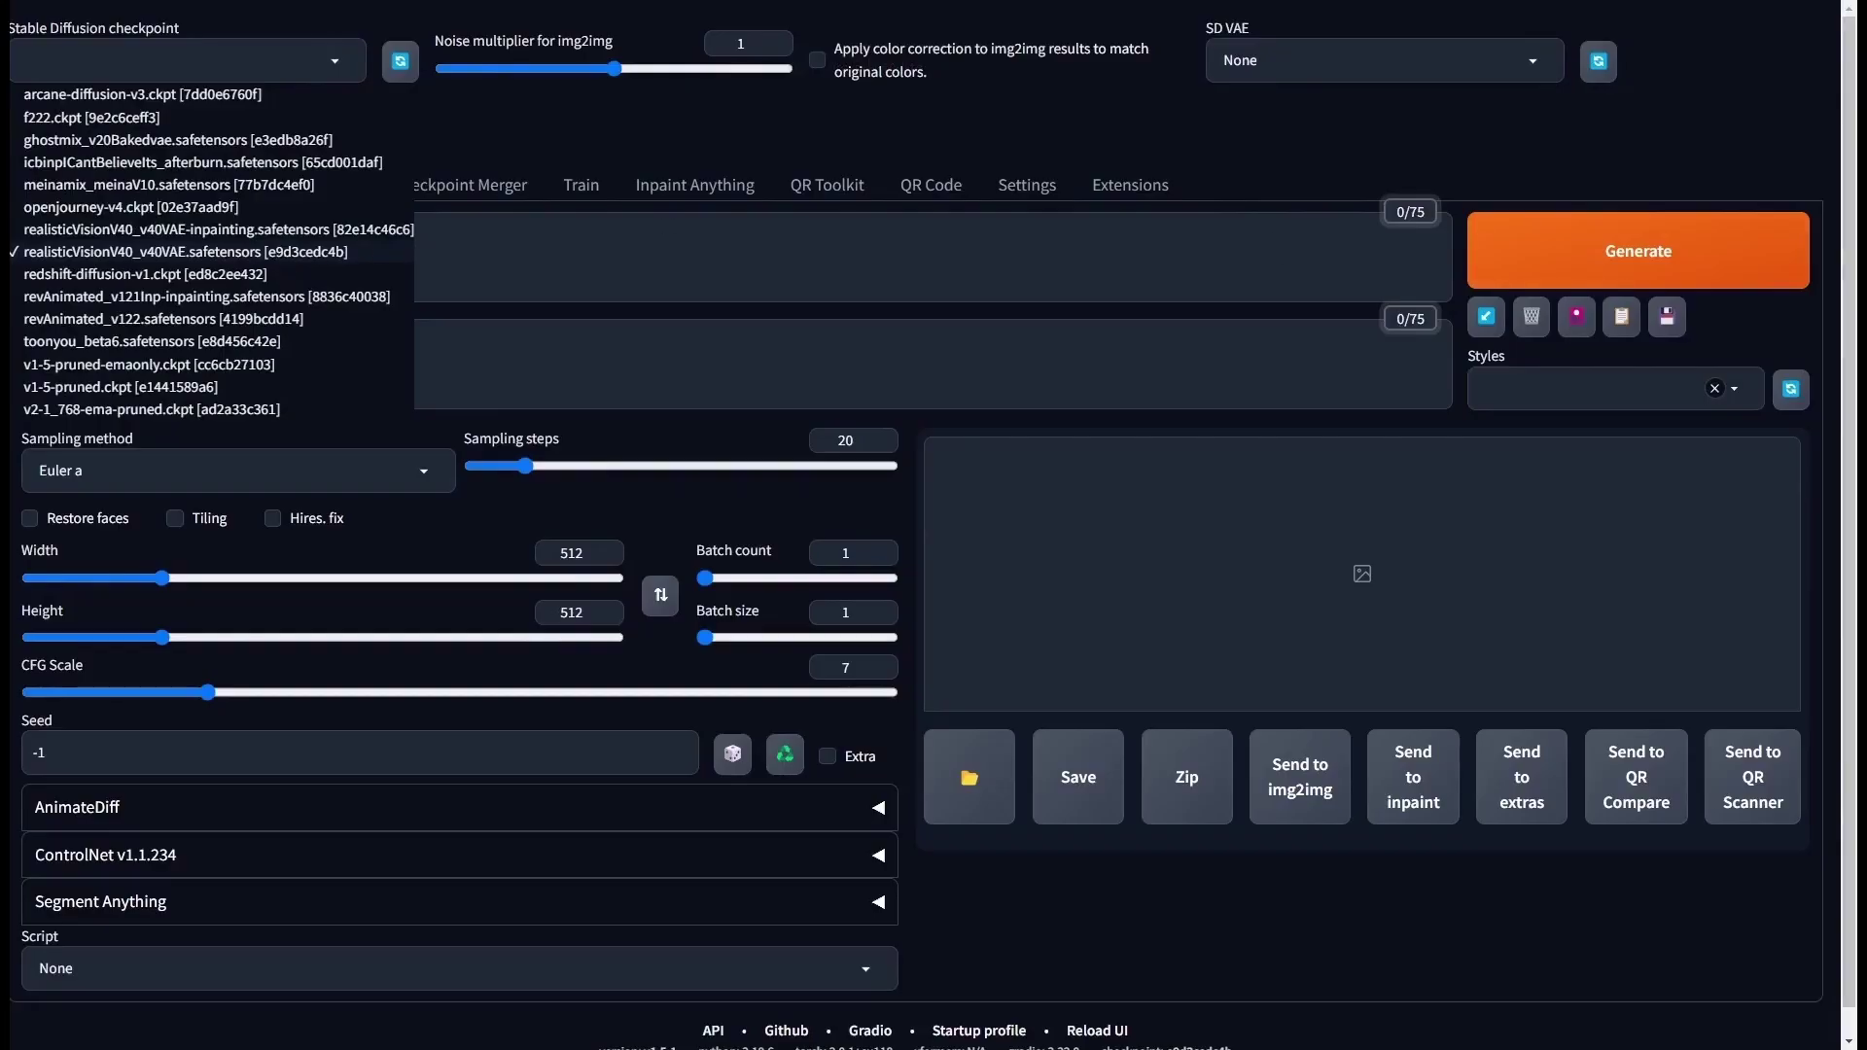
- Keep realisticVisionV40_v40VAE.safetensors as the checkpoint and place the cursor in the Prompt box
{"action": "key", "text": "Escape"}
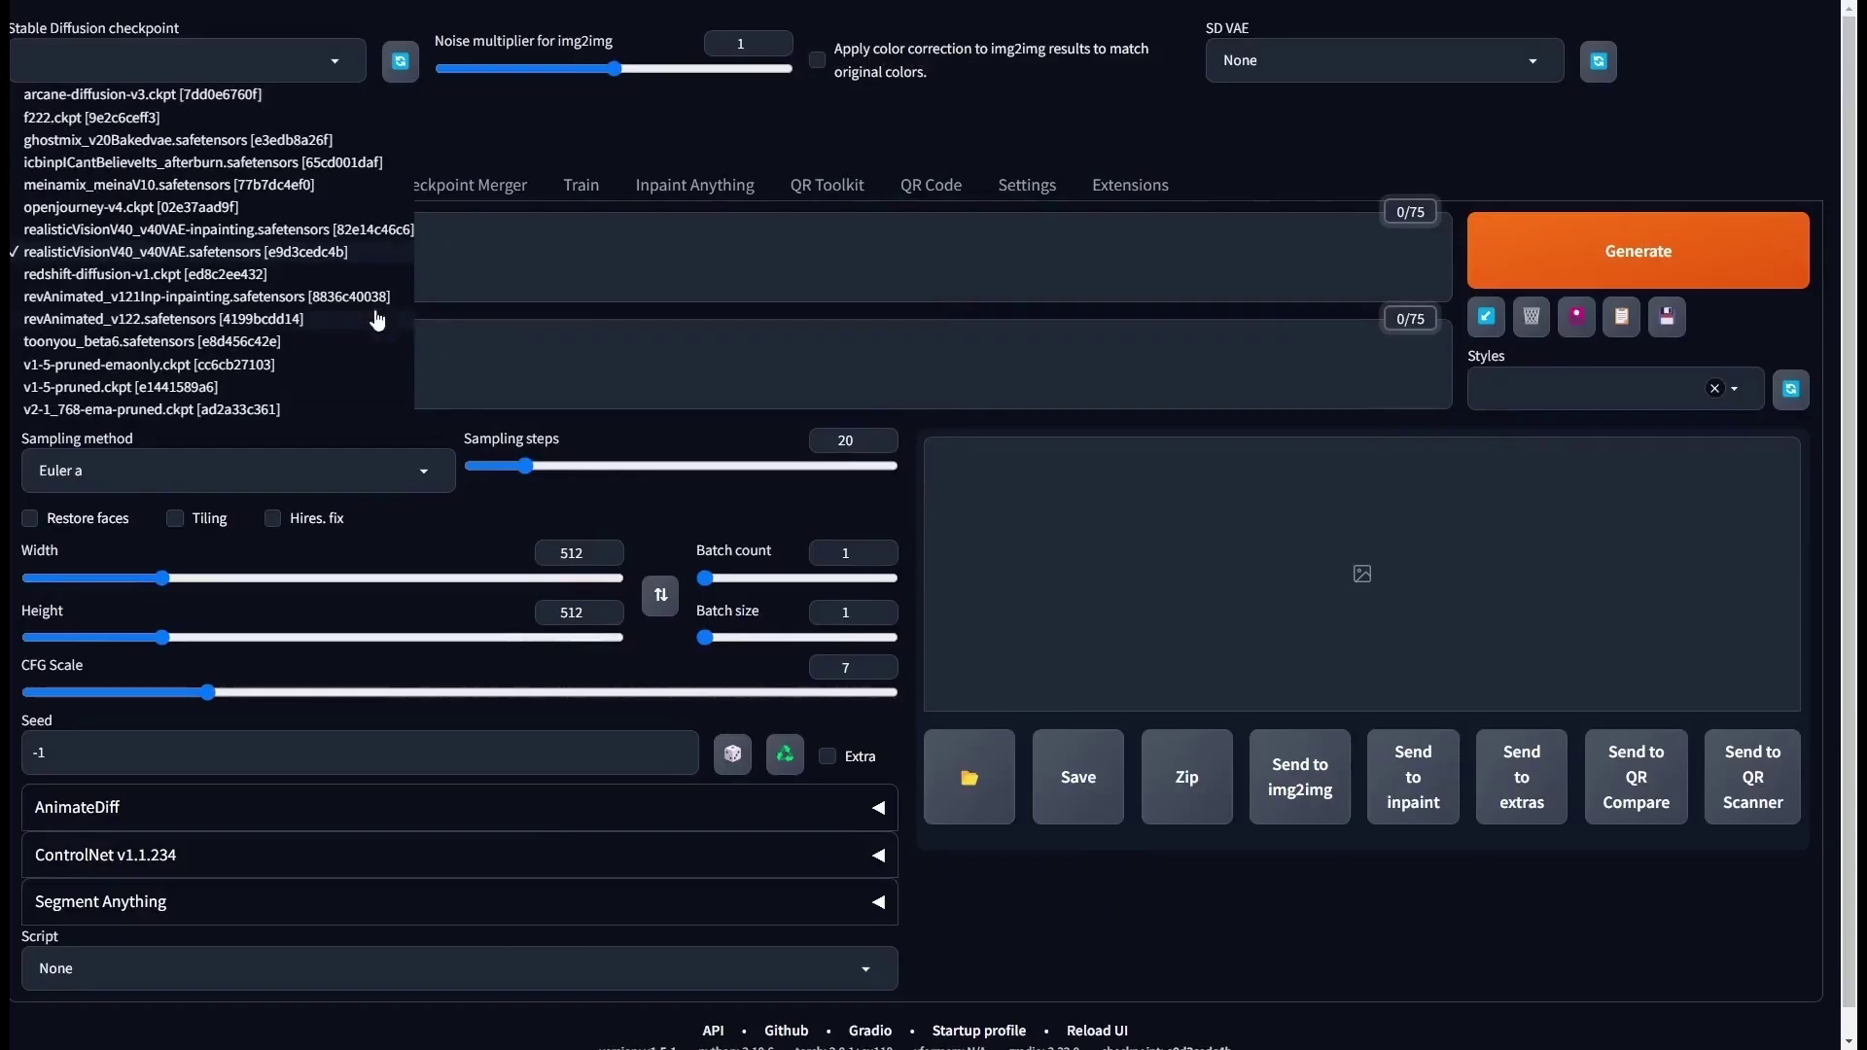
{"action": "left_click", "coordinate": [284, 256]}
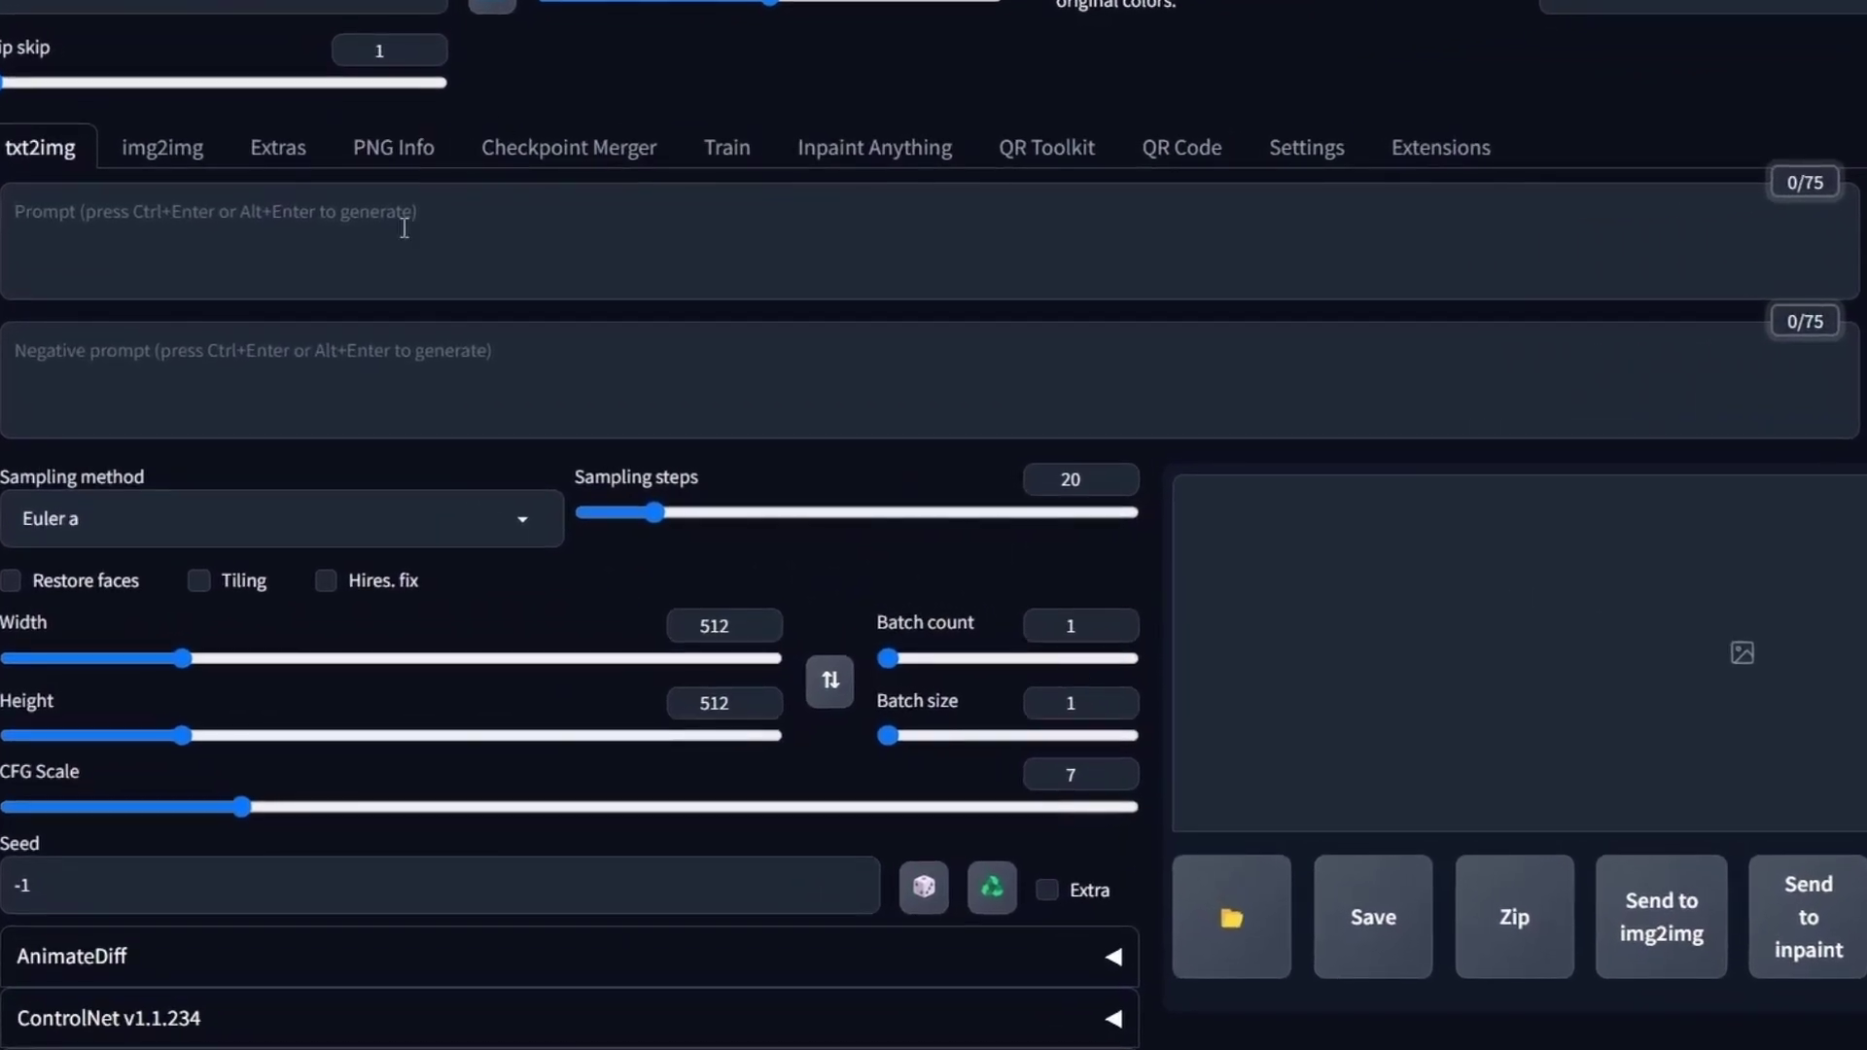
{"action": "left_click", "coordinate": [332, 247]}
- Paste the cyberpunk girl prompt and the negative prompt
{"action": "type", "text": "(blue hair girl, black top and shorts), wide angle view of cyberpunk city, highly detailed, realistic, high quality photography, 3 point lighting, flash with softbox, 4k, Canon EOS R3, hdr, smooth, sharp focus, high resolution, award winning photo, 80mm, f2.8, bokeh"}
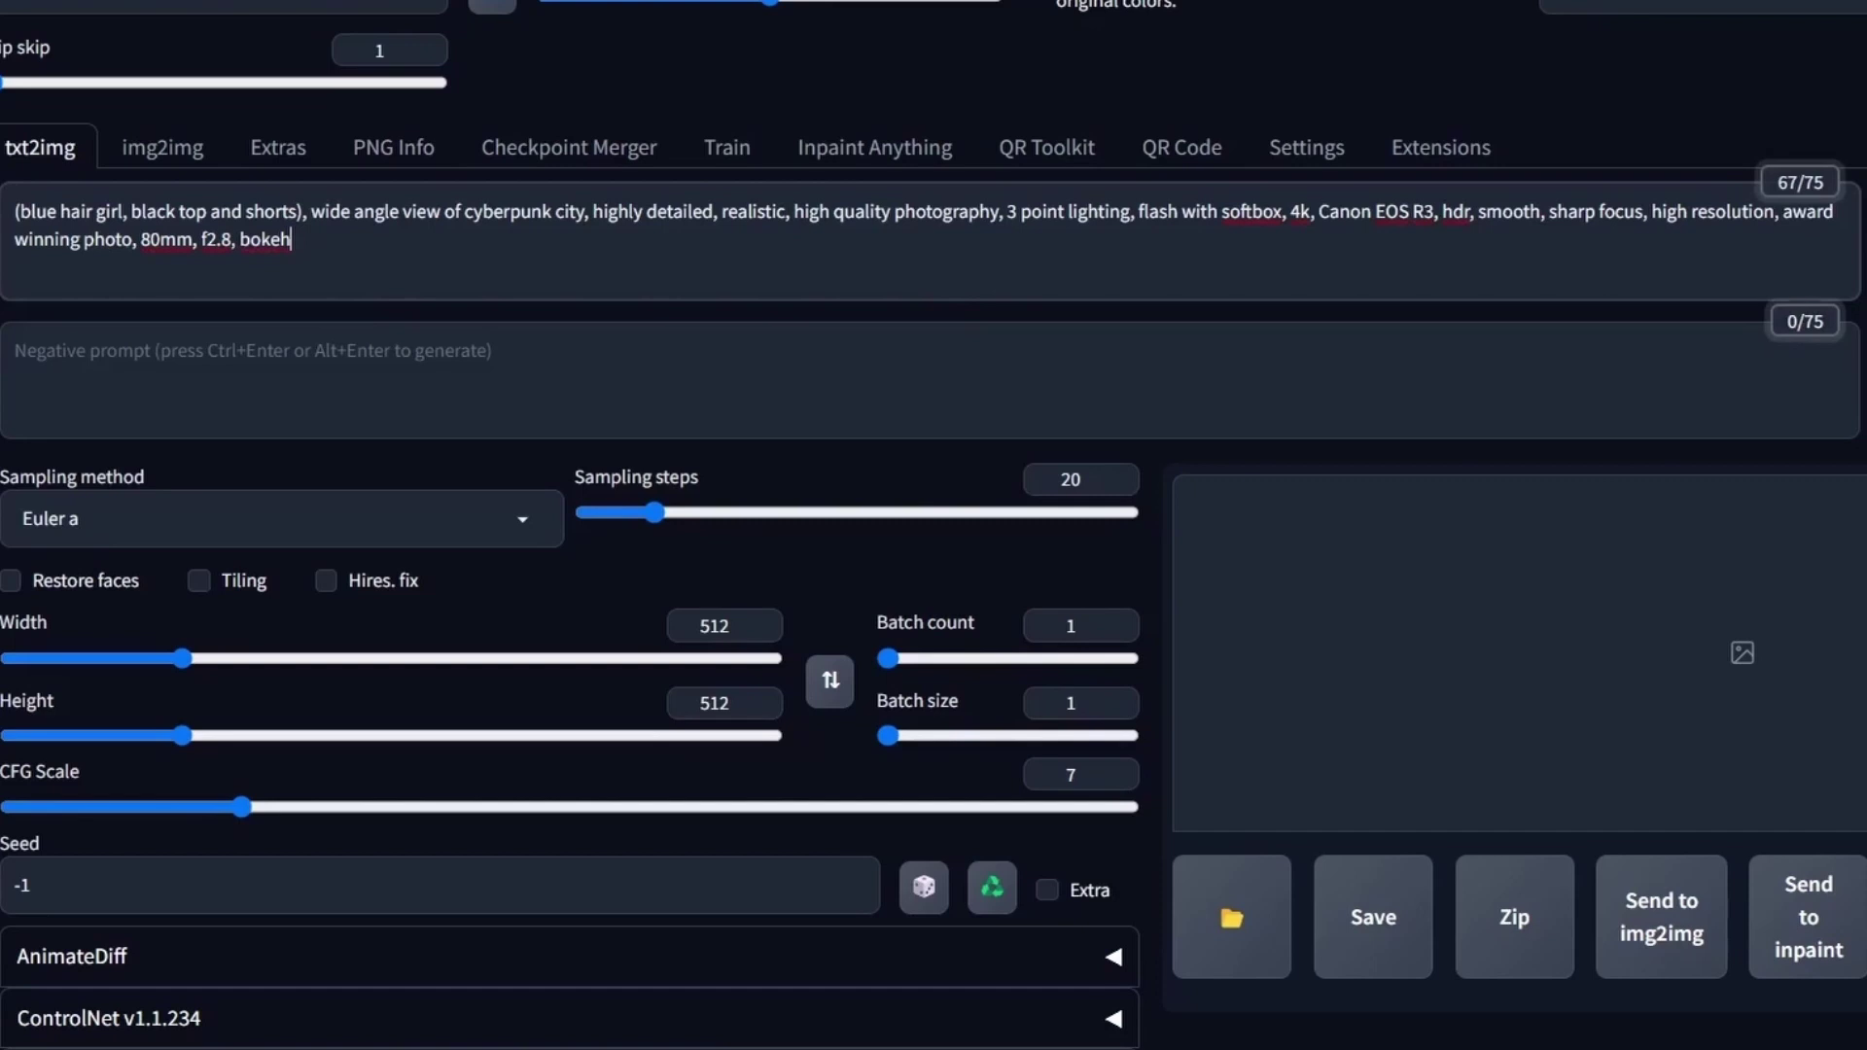
{"action": "left_click", "coordinate": [787, 402]}
{"action": "type", "text": "Blurry, ugly, tiling, poorly drawn hands, poorly drawn feet, poorly drawn face, out of frame, extra limbs, disfigured, deformed, body out of frame, bad anatomy, watermark, signature, cut off, Low quality, Bad quality, Long neck"}
- Use the DPM++ 2M Karras sampler with 30 sampling steps
{"action": "left_click", "coordinate": [389, 519]}
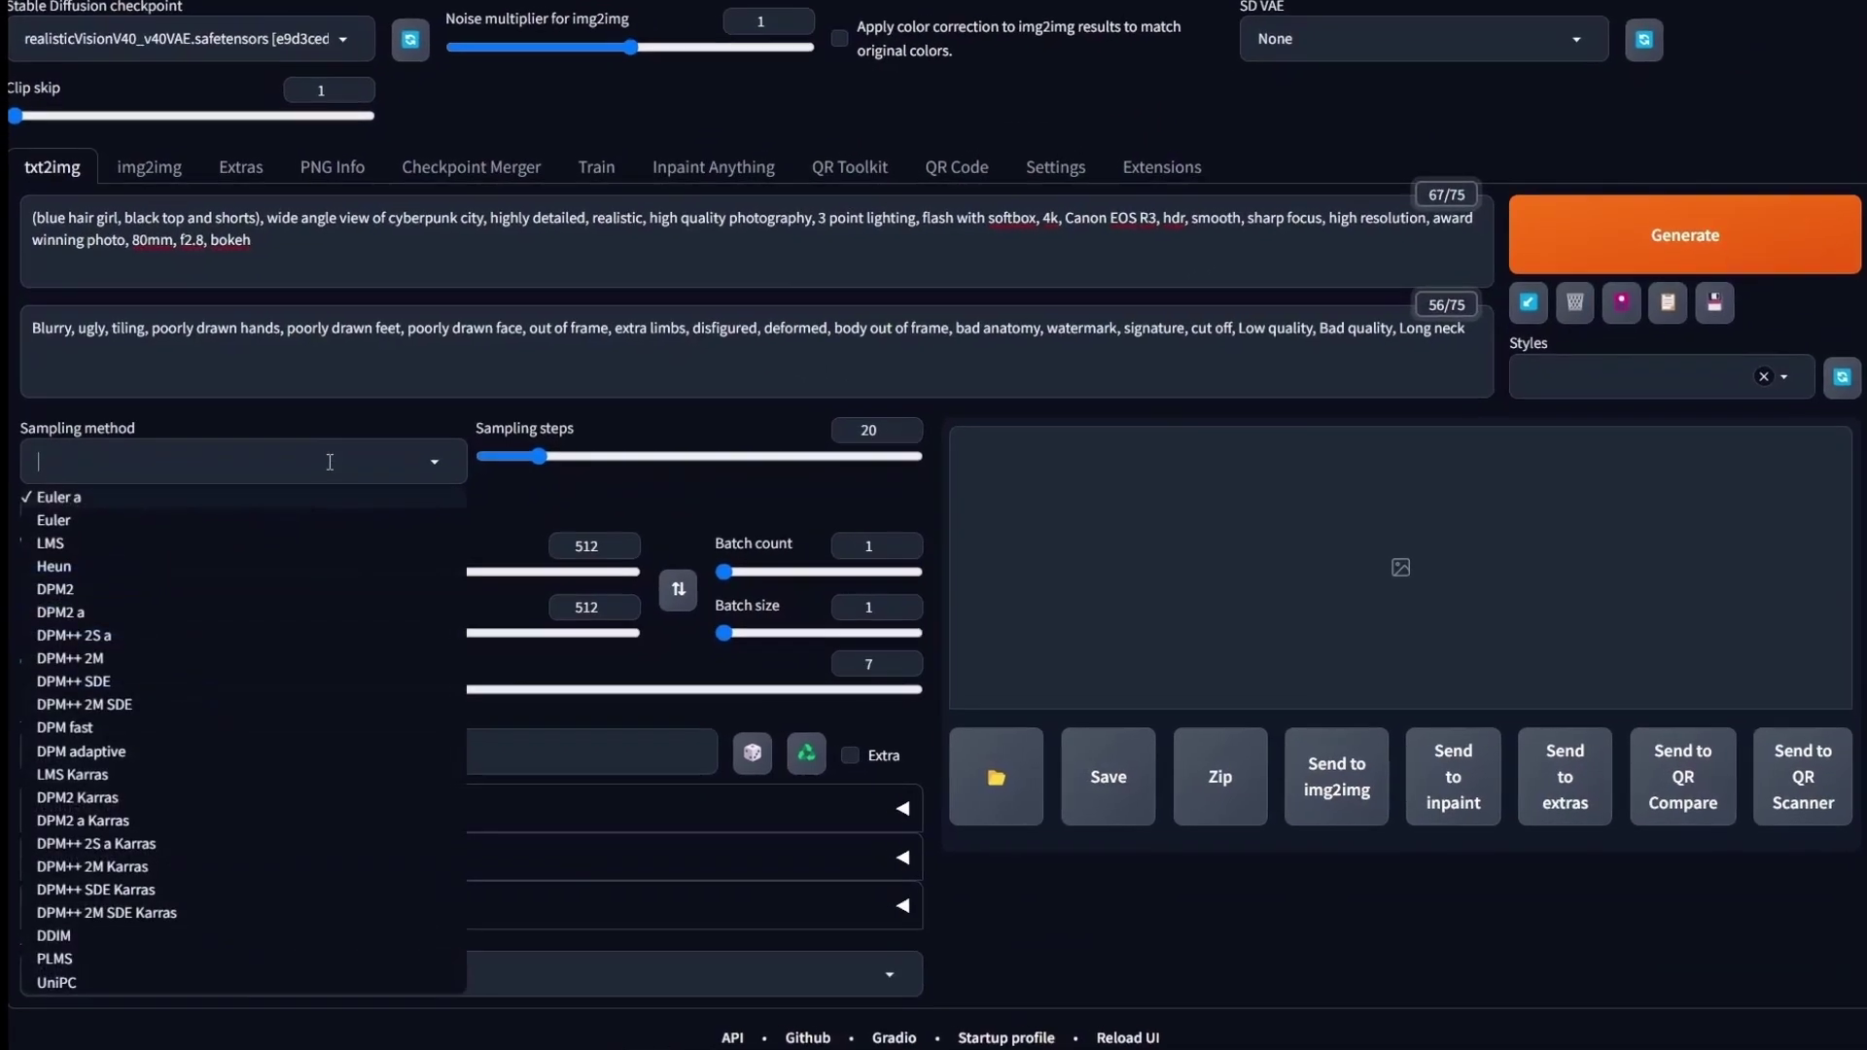
{"action": "left_click", "coordinate": [243, 867]}
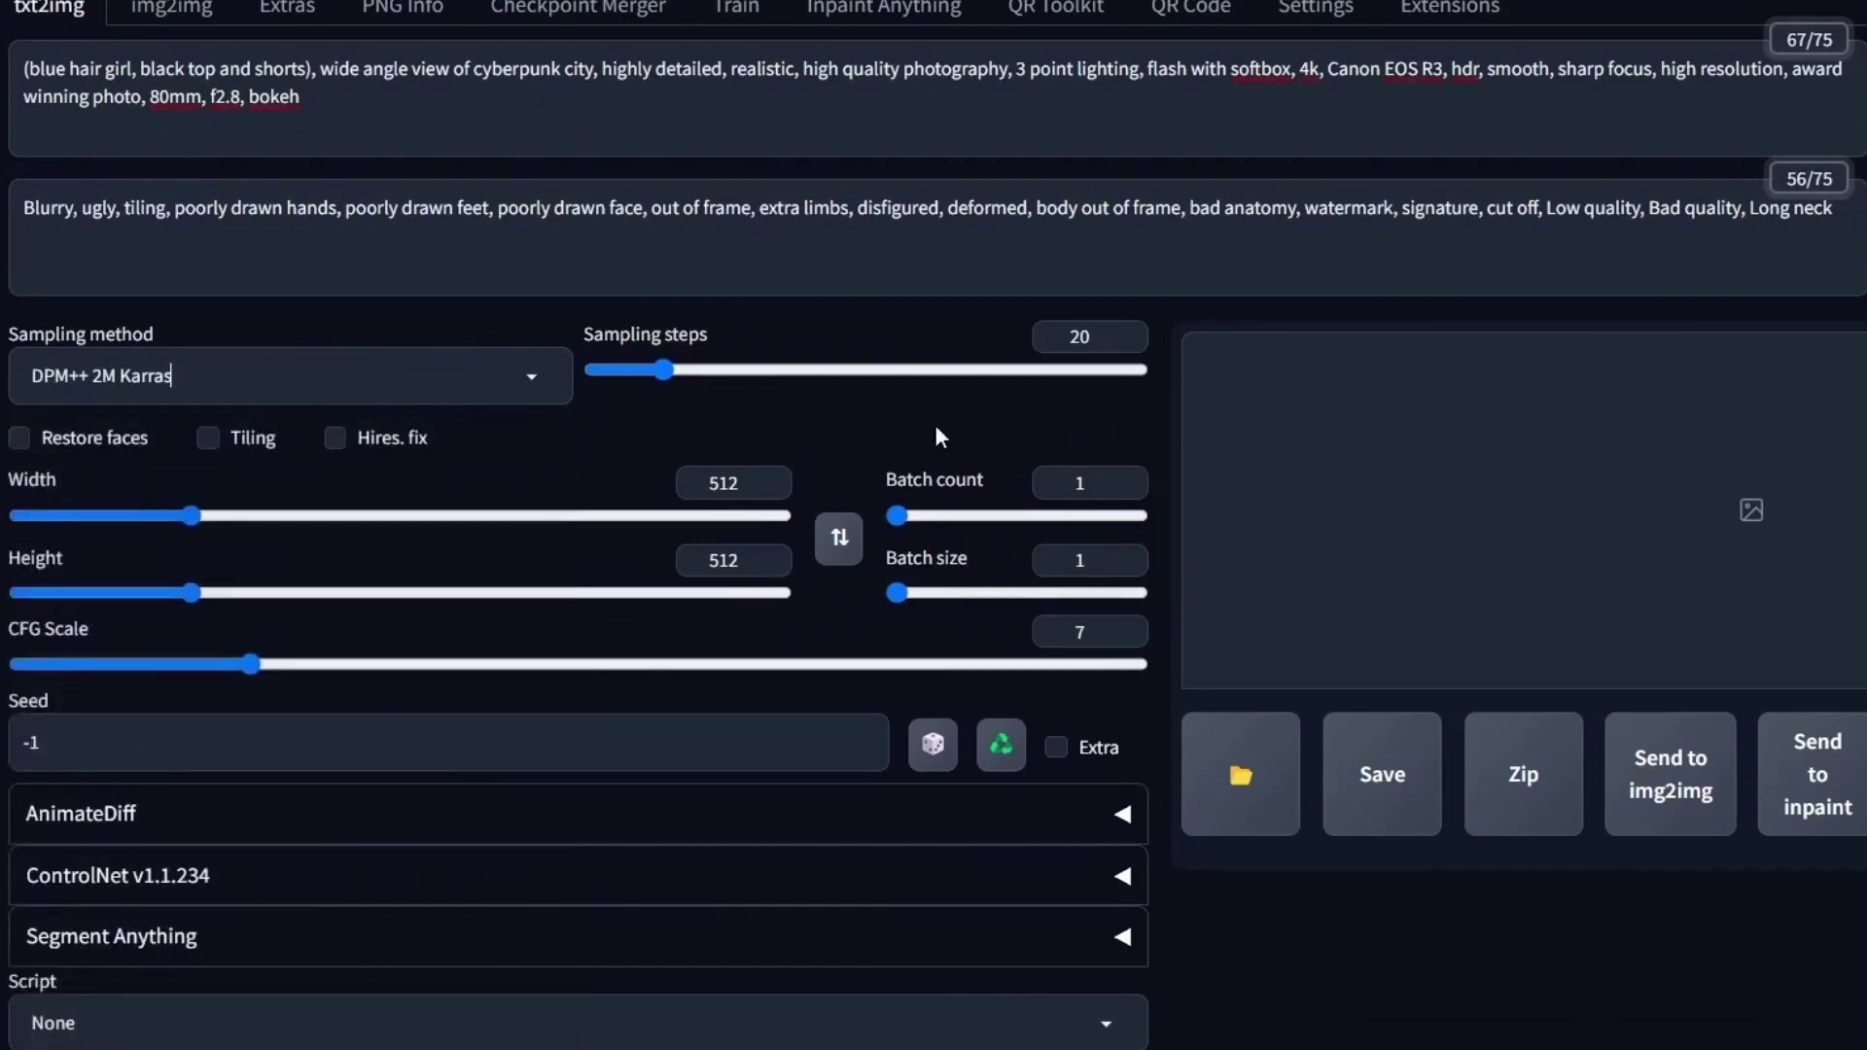
{"action": "type", "text": "19"}
{"action": "key", "text": "Return"}
{"action": "key", "text": "BackSpace"}
{"action": "type", "text": "30"}
{"action": "key", "text": "Return"}
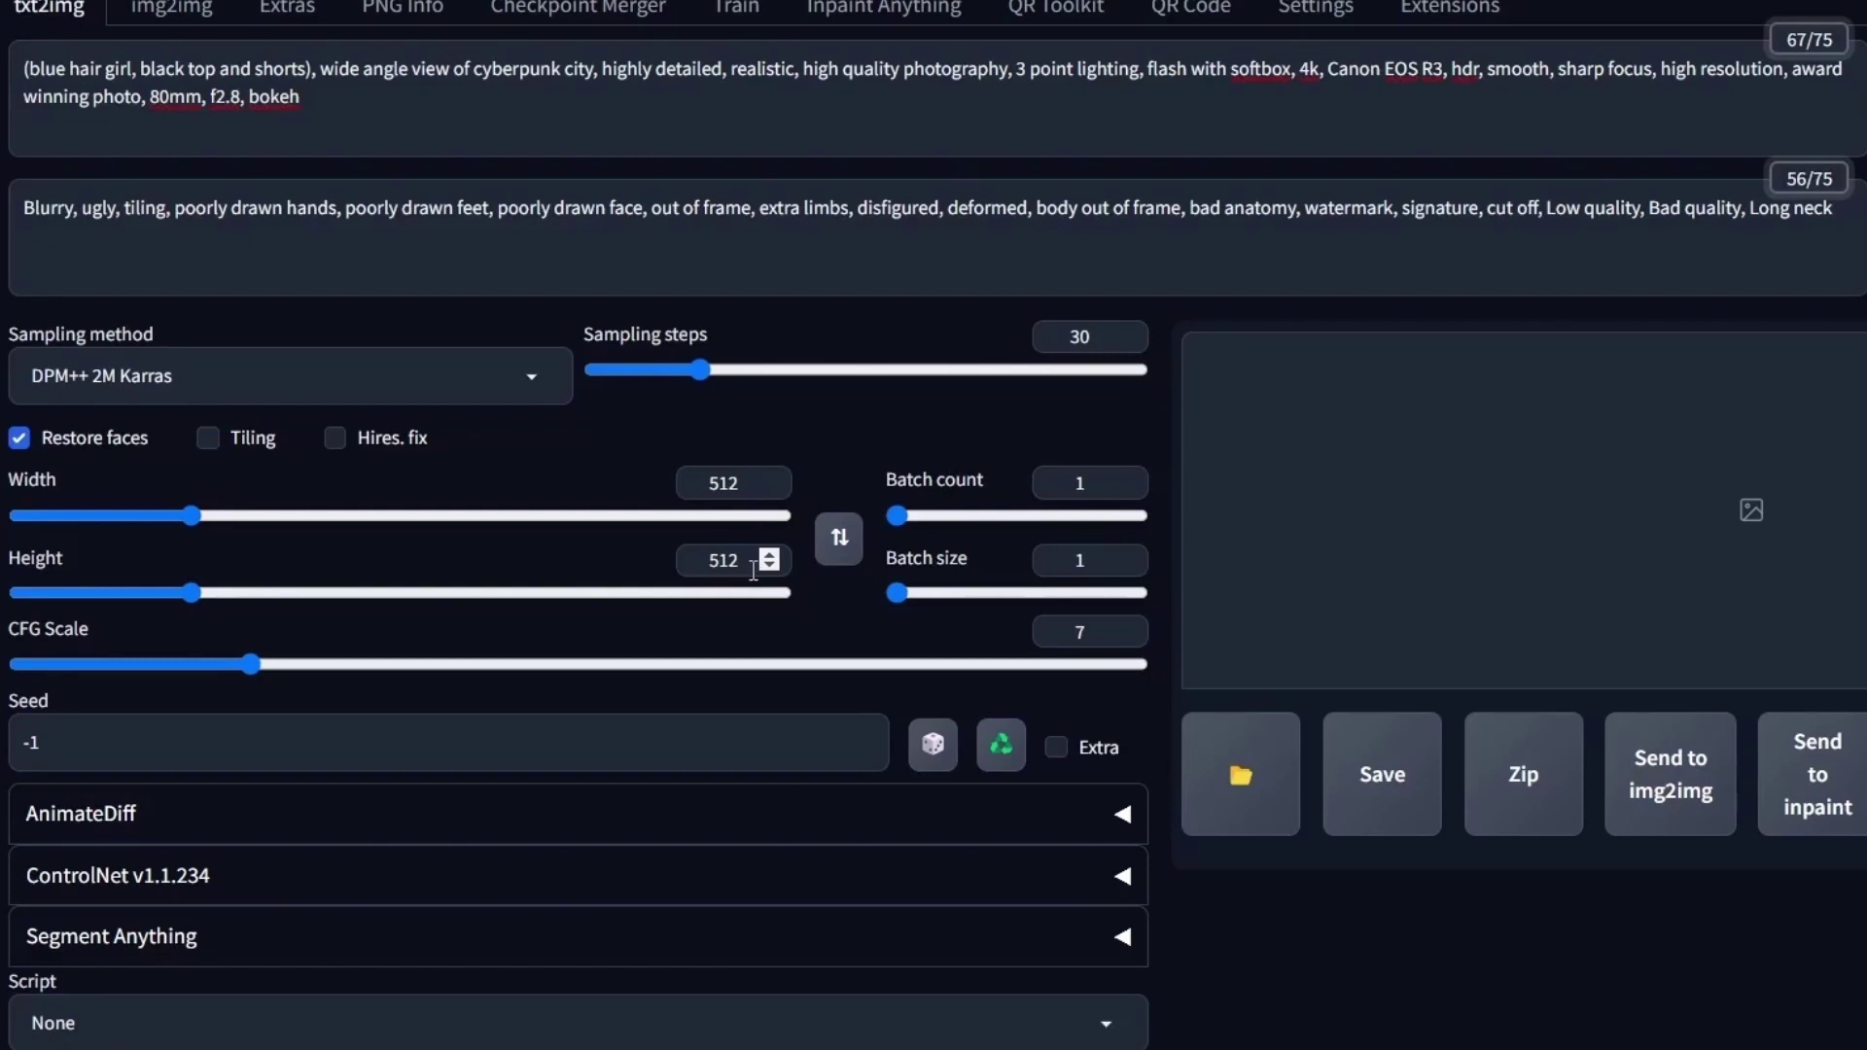
- Set the image height to 768 and select the batch count value for replacing
{"action": "type", "text": "768"}
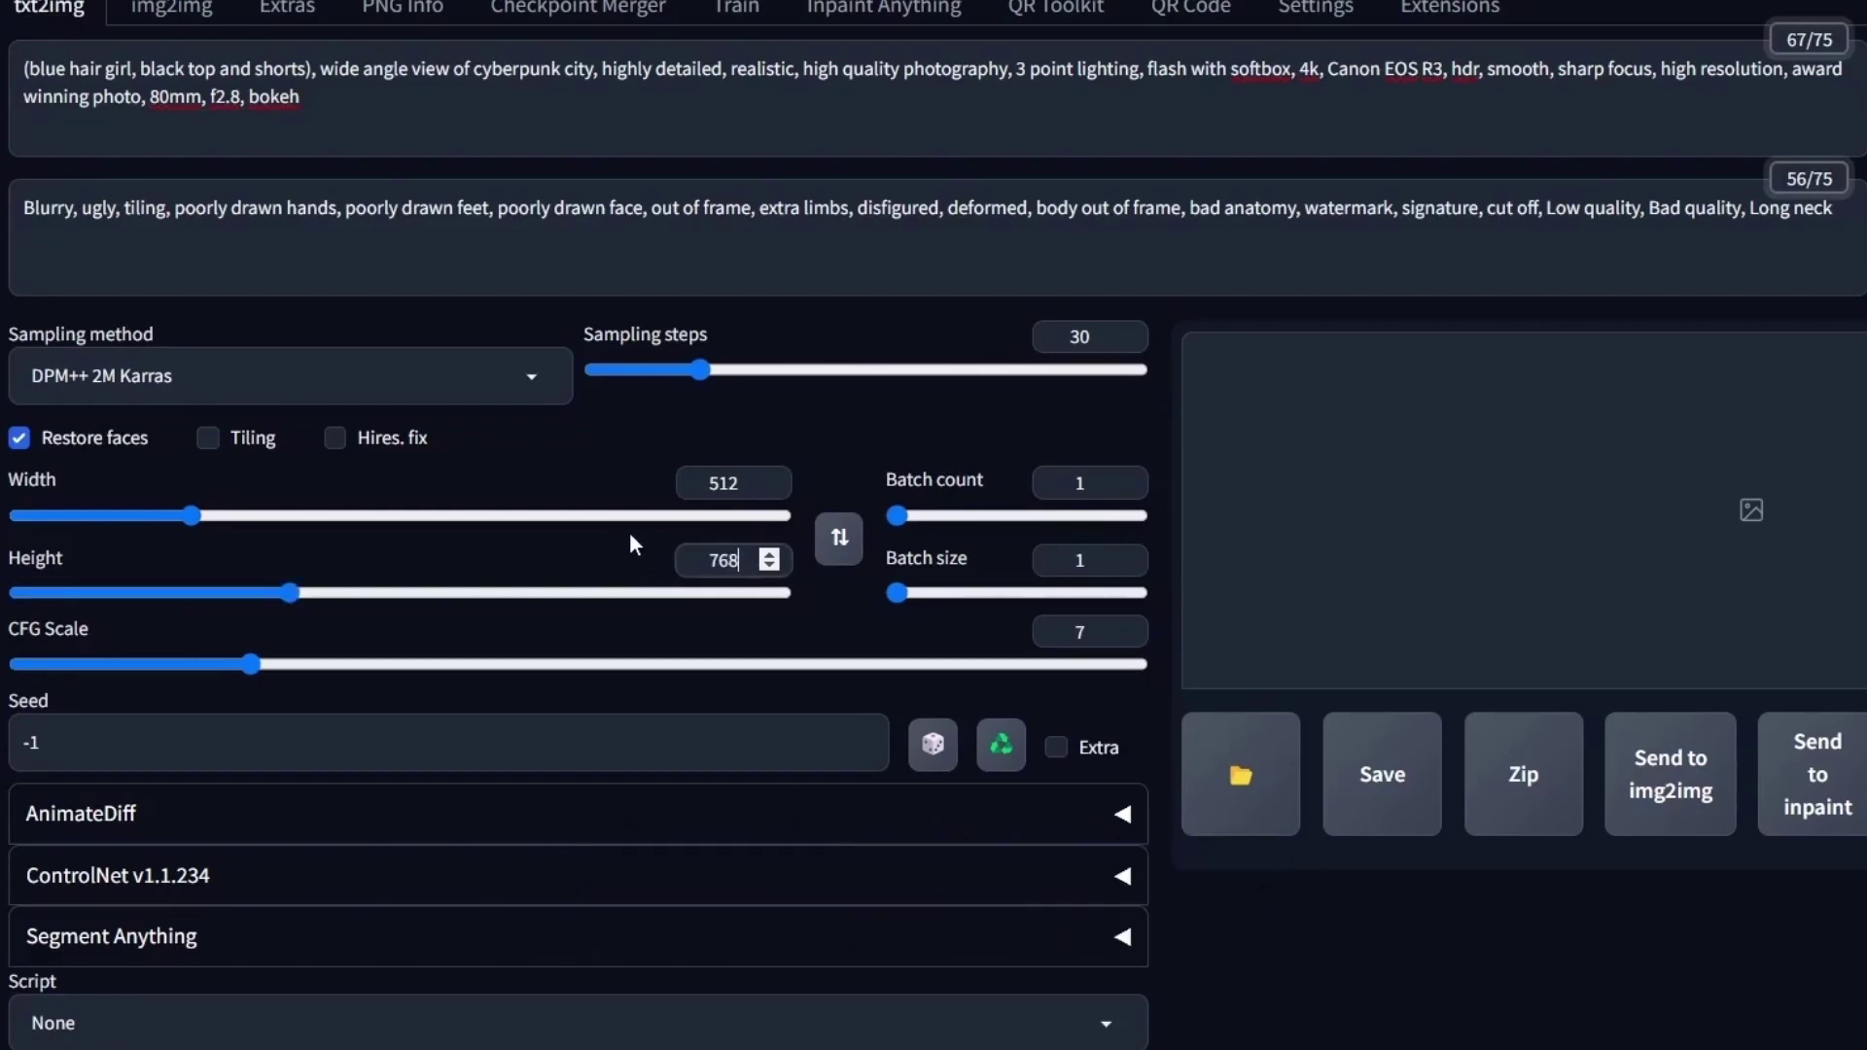
{"action": "left_click", "coordinate": [967, 416]}
{"action": "left_click_drag", "start_coordinate": [1109, 483], "coordinate": [1019, 478]}
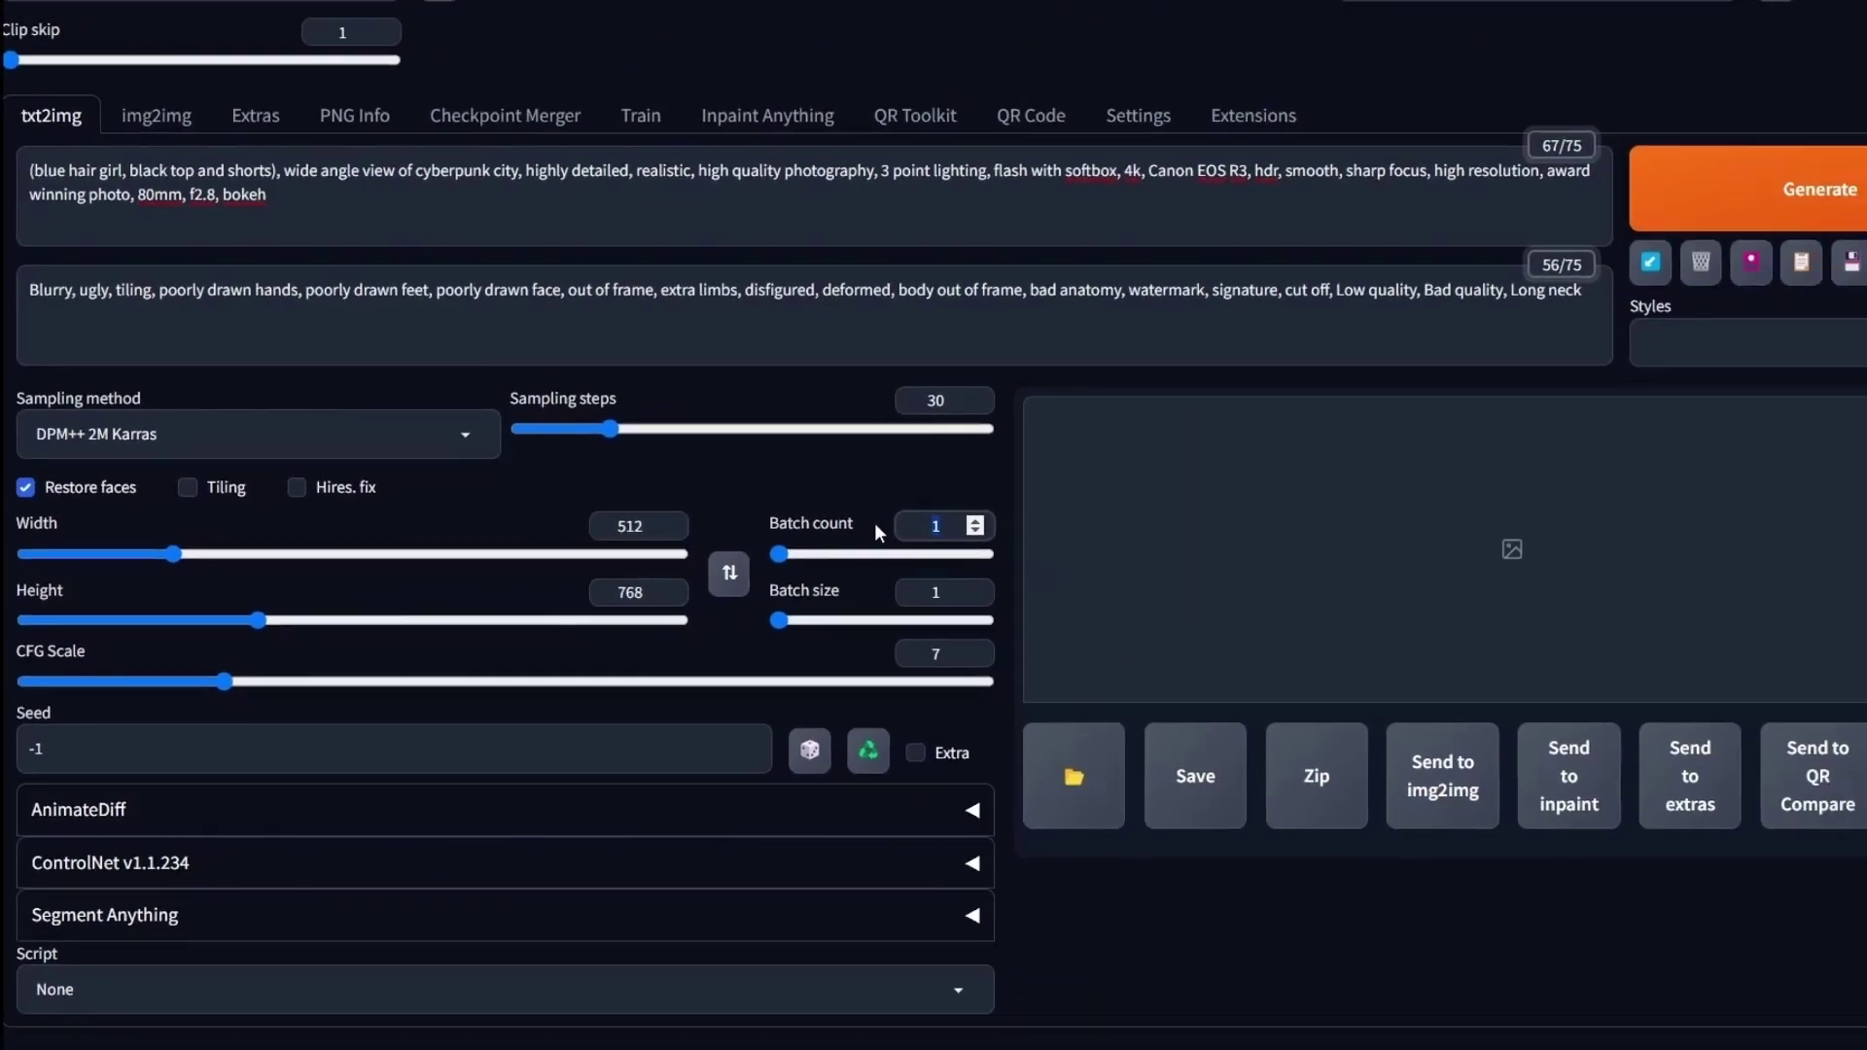
- Set batch count to 5, load the character line sketch into ControlNet and enable it
{"action": "type", "text": "5"}
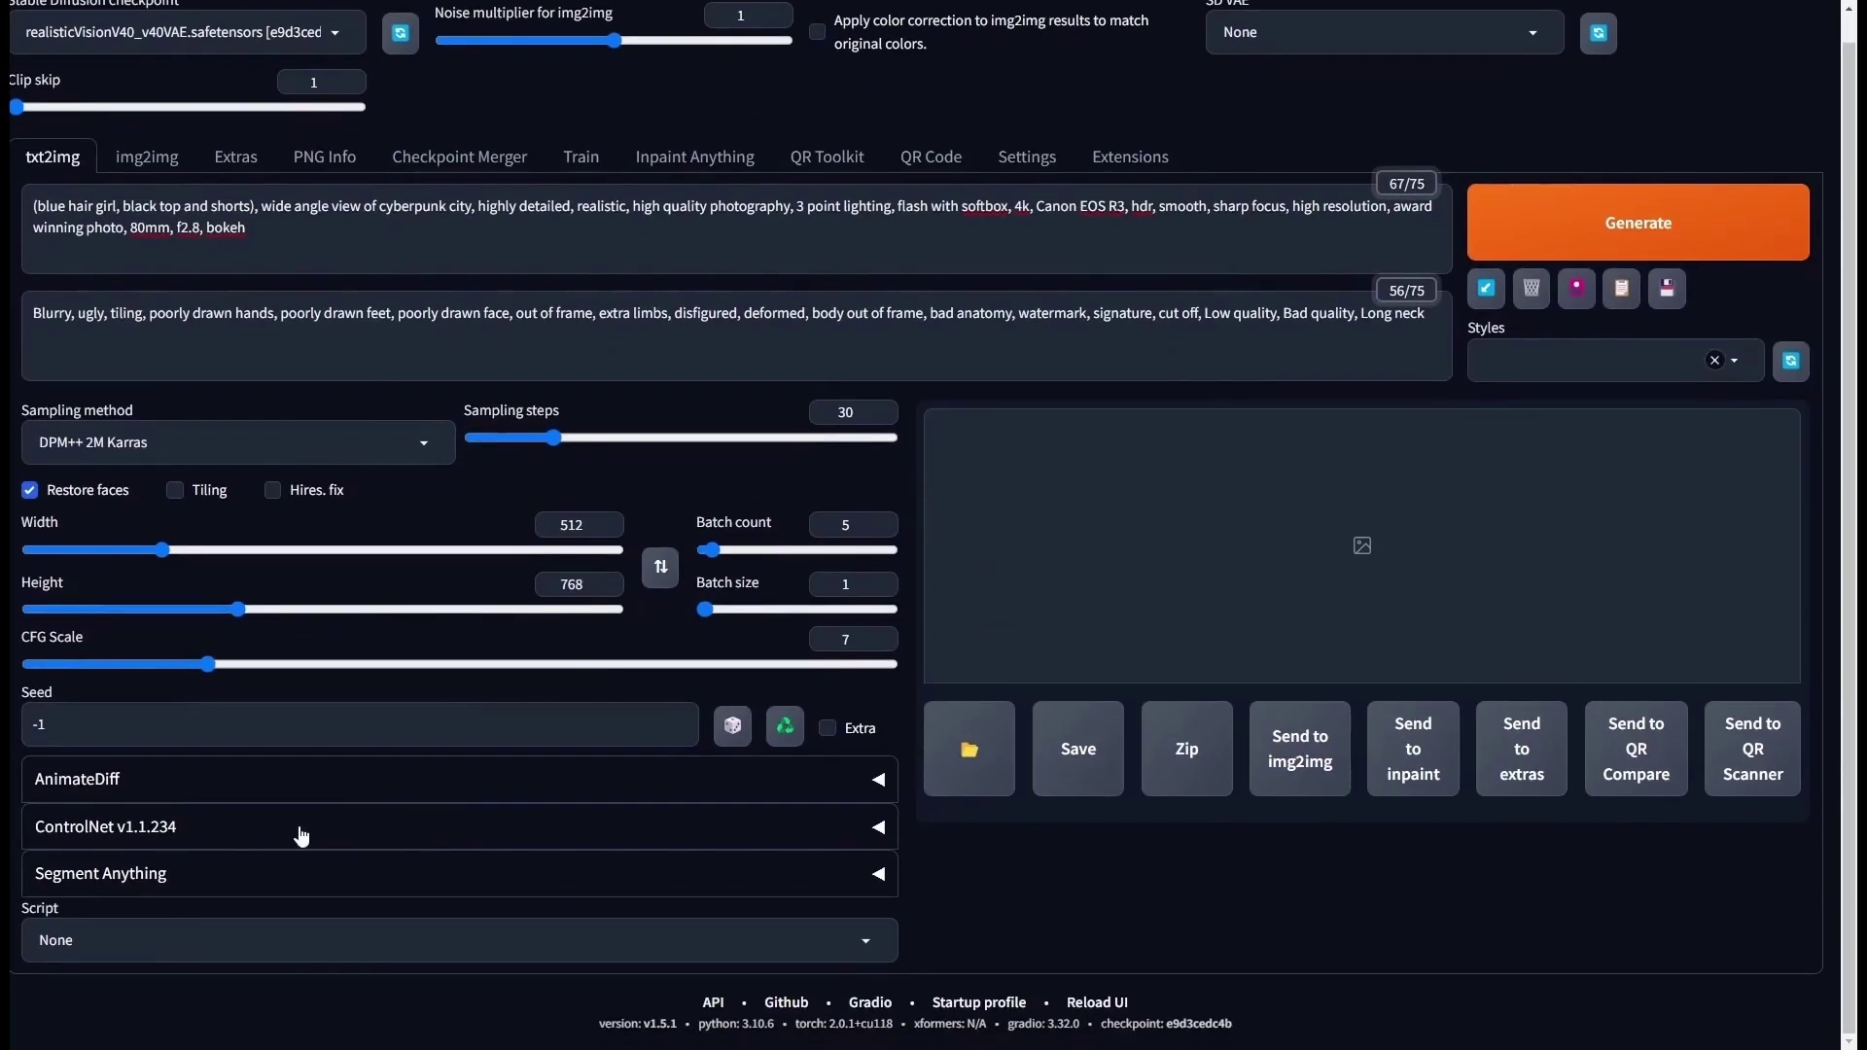
{"action": "left_click", "coordinate": [302, 834]}
{"action": "scroll", "coordinate": [764, 656], "scroll_direction": "down", "scroll_amount": 5}
{"action": "mouse_move", "coordinate": [906, 554]}
{"action": "left_mouse_down"}
{"action": "mouse_move", "coordinate": [1180, 494]}
{"action": "mouse_move", "coordinate": [605, 449]}
{"action": "left_mouse_up"}
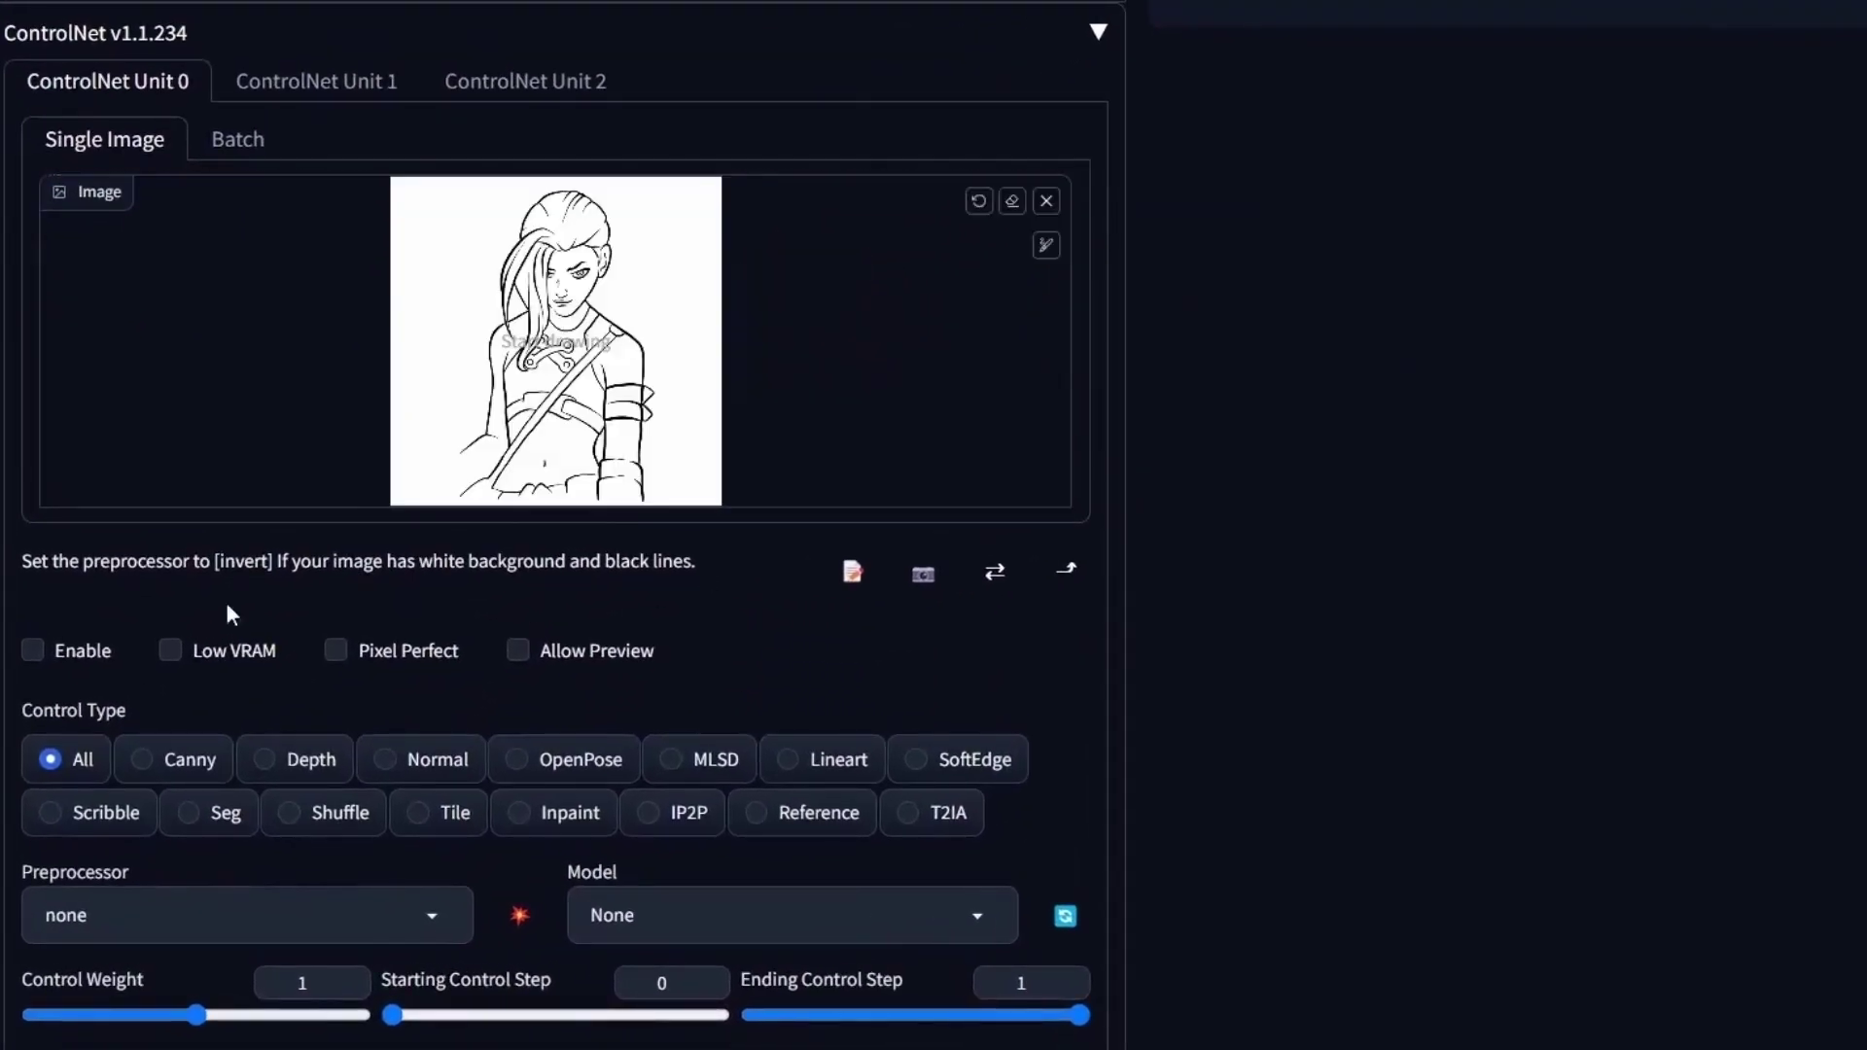
{"action": "left_click", "coordinate": [62, 659]}
- Switch the ControlNet control type to Scribble and check the available scribble models
{"action": "scroll", "coordinate": [64, 672], "scroll_direction": "down", "scroll_amount": 1}
{"action": "left_click", "coordinate": [95, 692]}
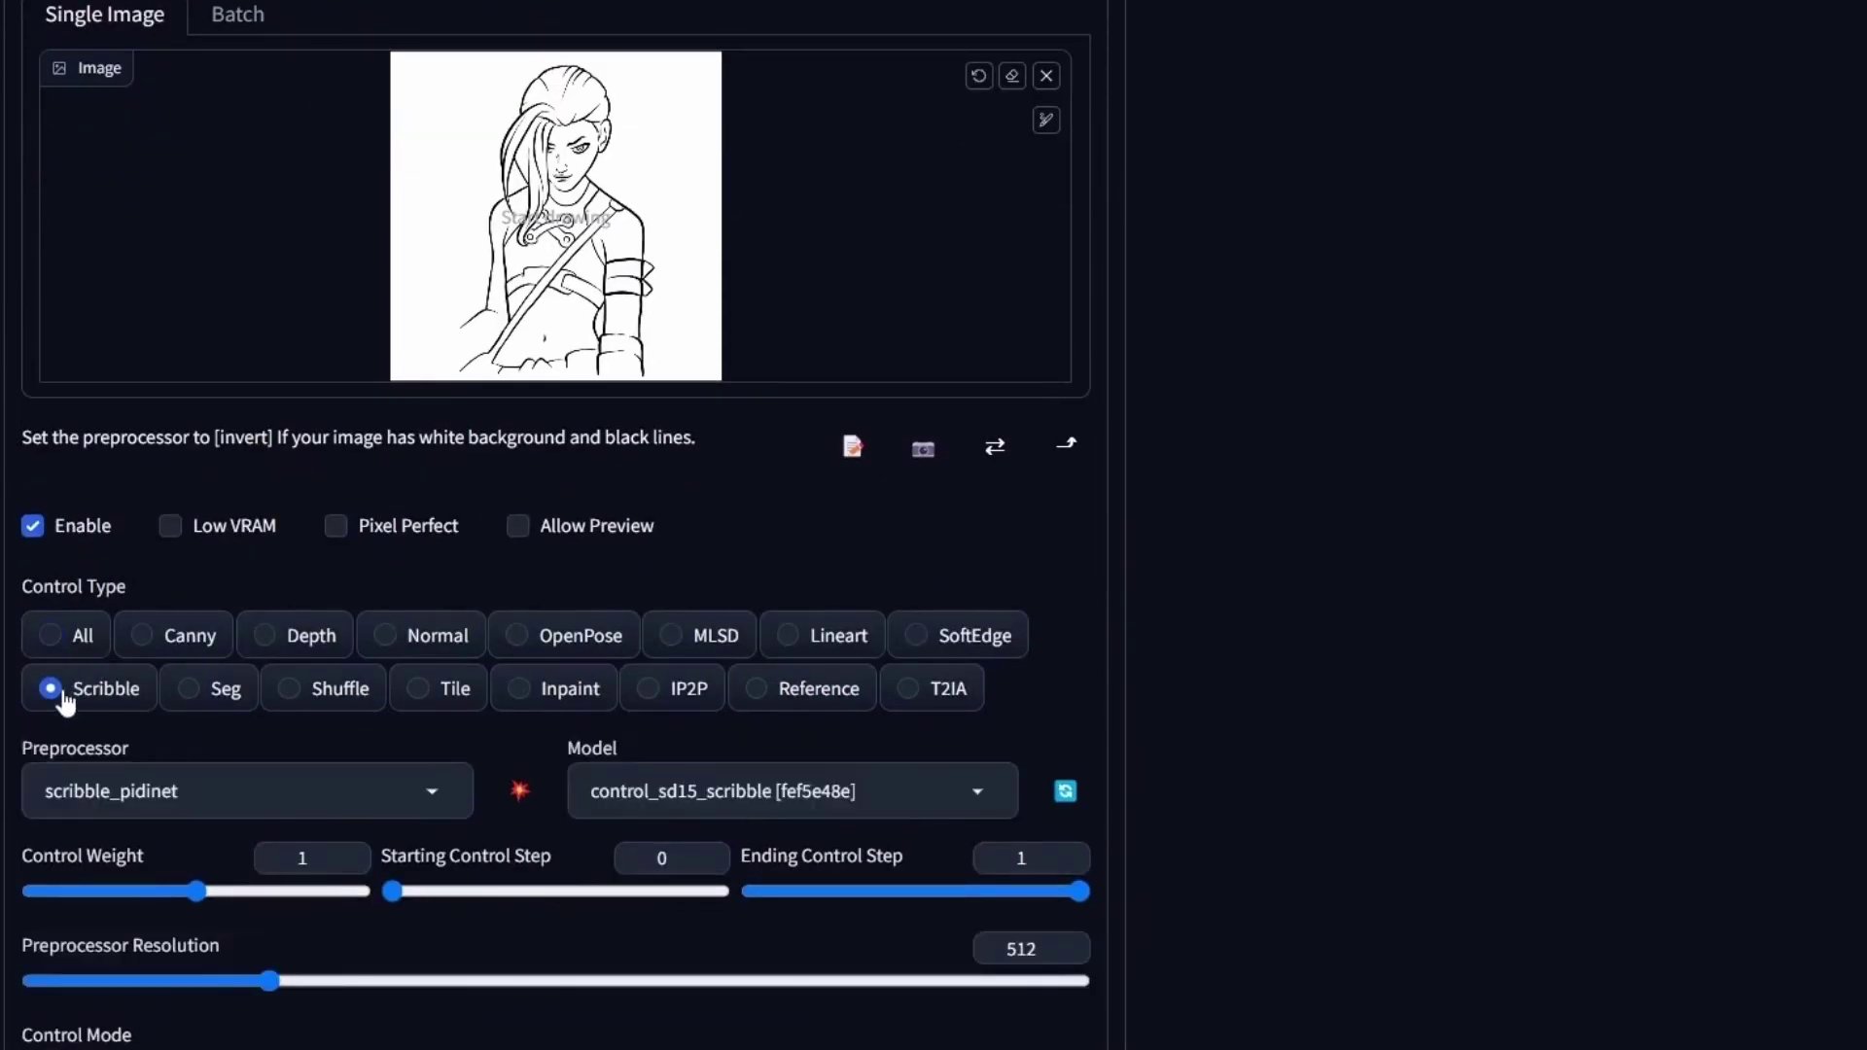
{"action": "left_click", "coordinate": [890, 802]}
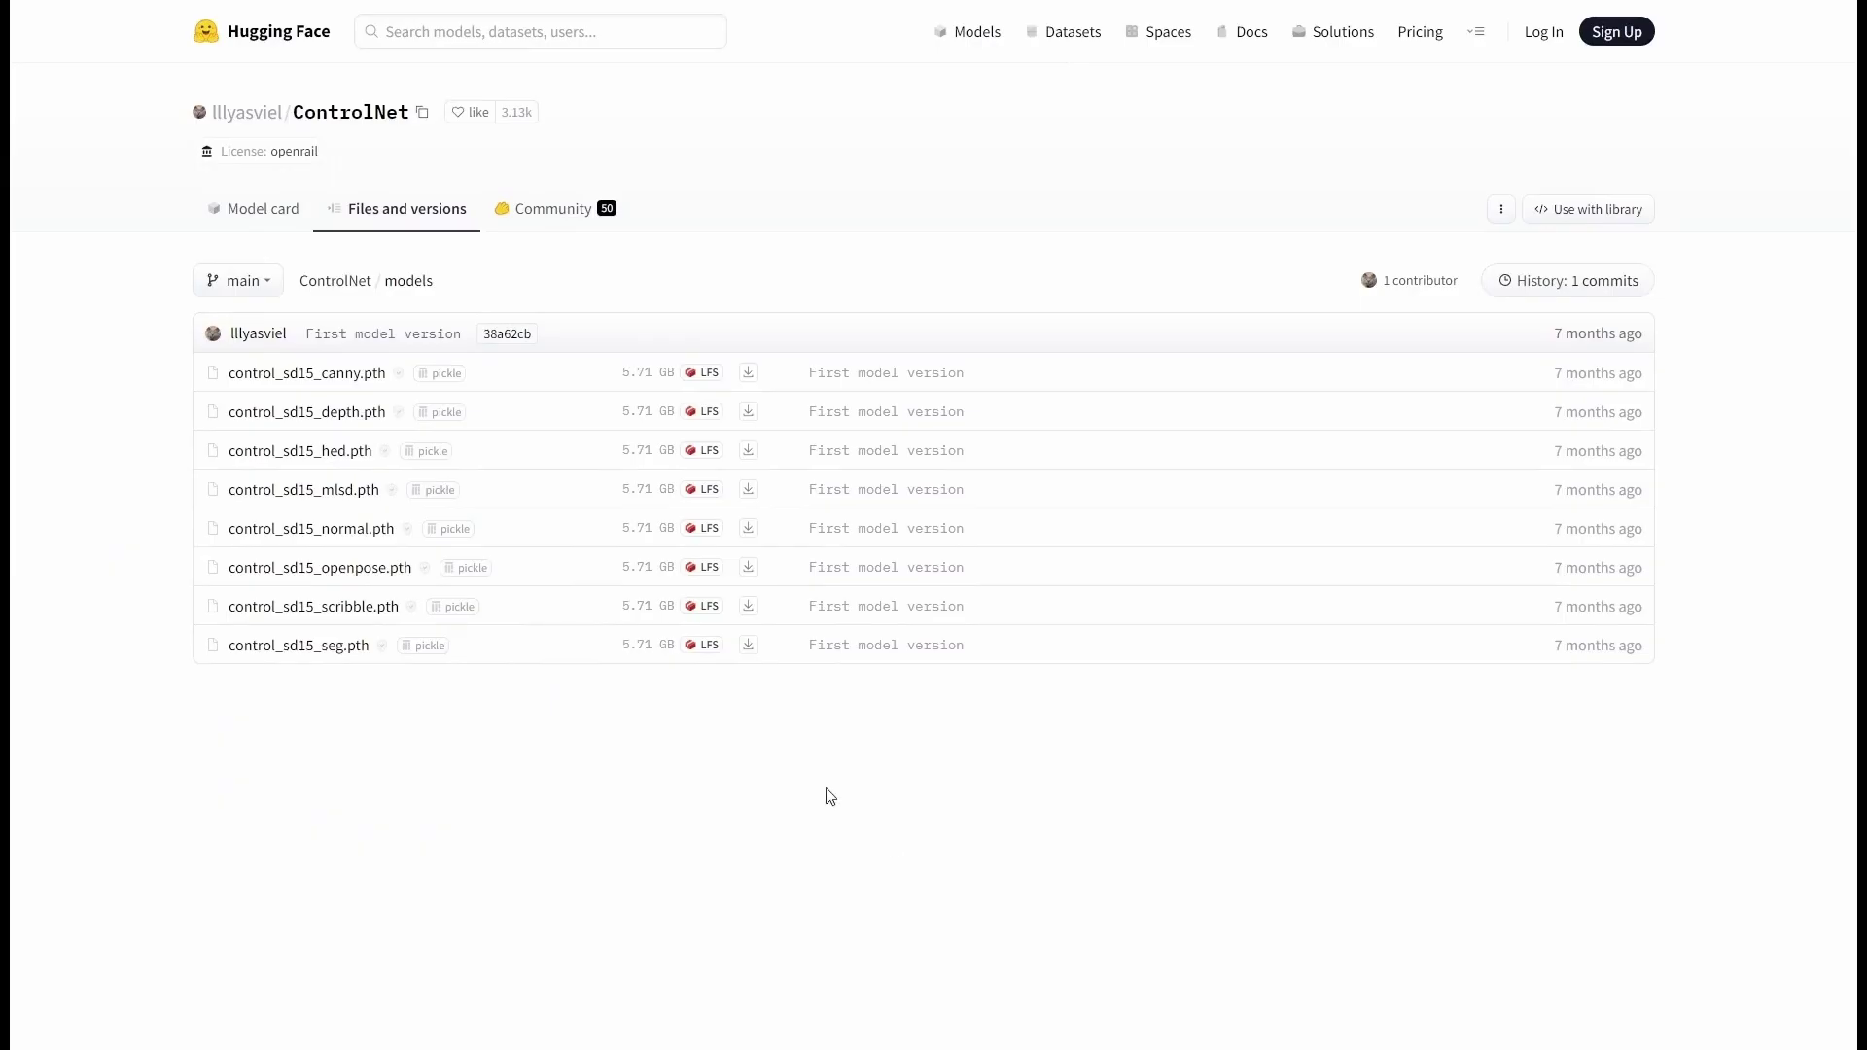
- Locate control_sd15_scribble.pth on Hugging Face, then bring up the WebUI scribble preprocessor options
{"action": "left_click_drag", "start_coordinate": [226, 606], "coordinate": [341, 624]}
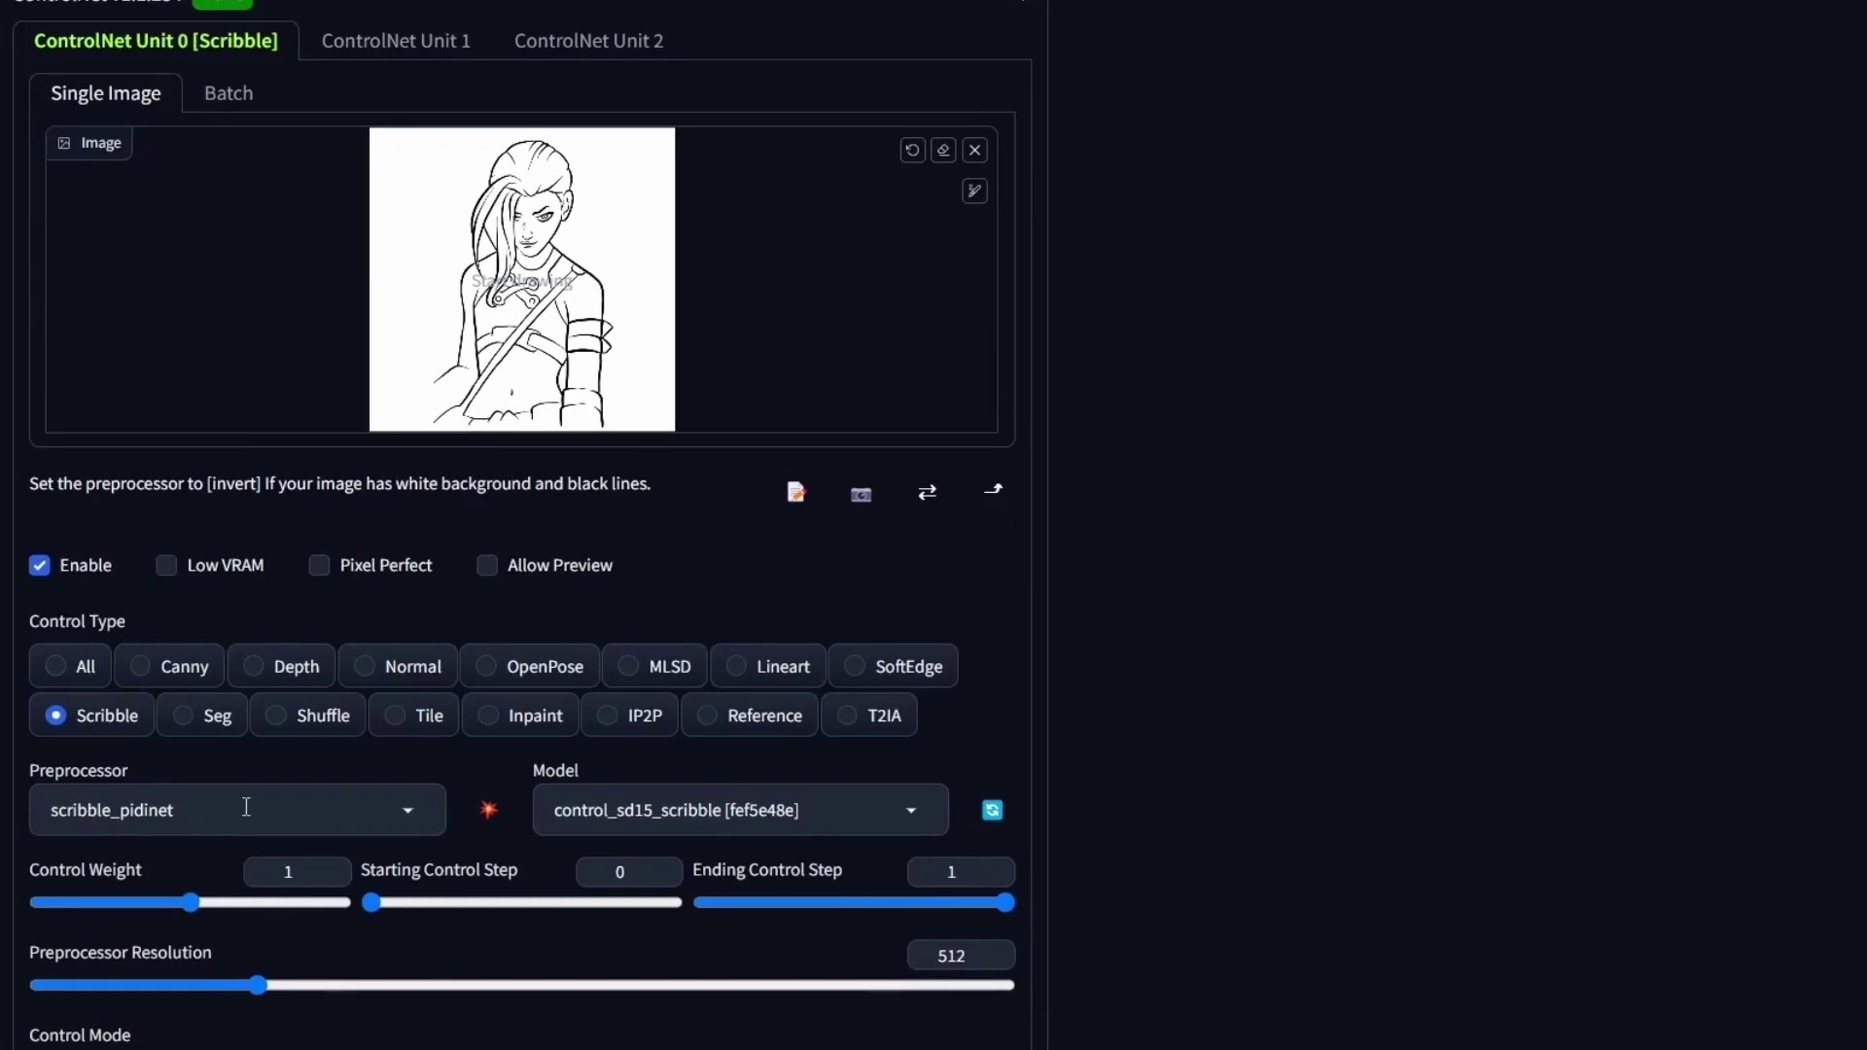
{"action": "left_click", "coordinate": [244, 807]}
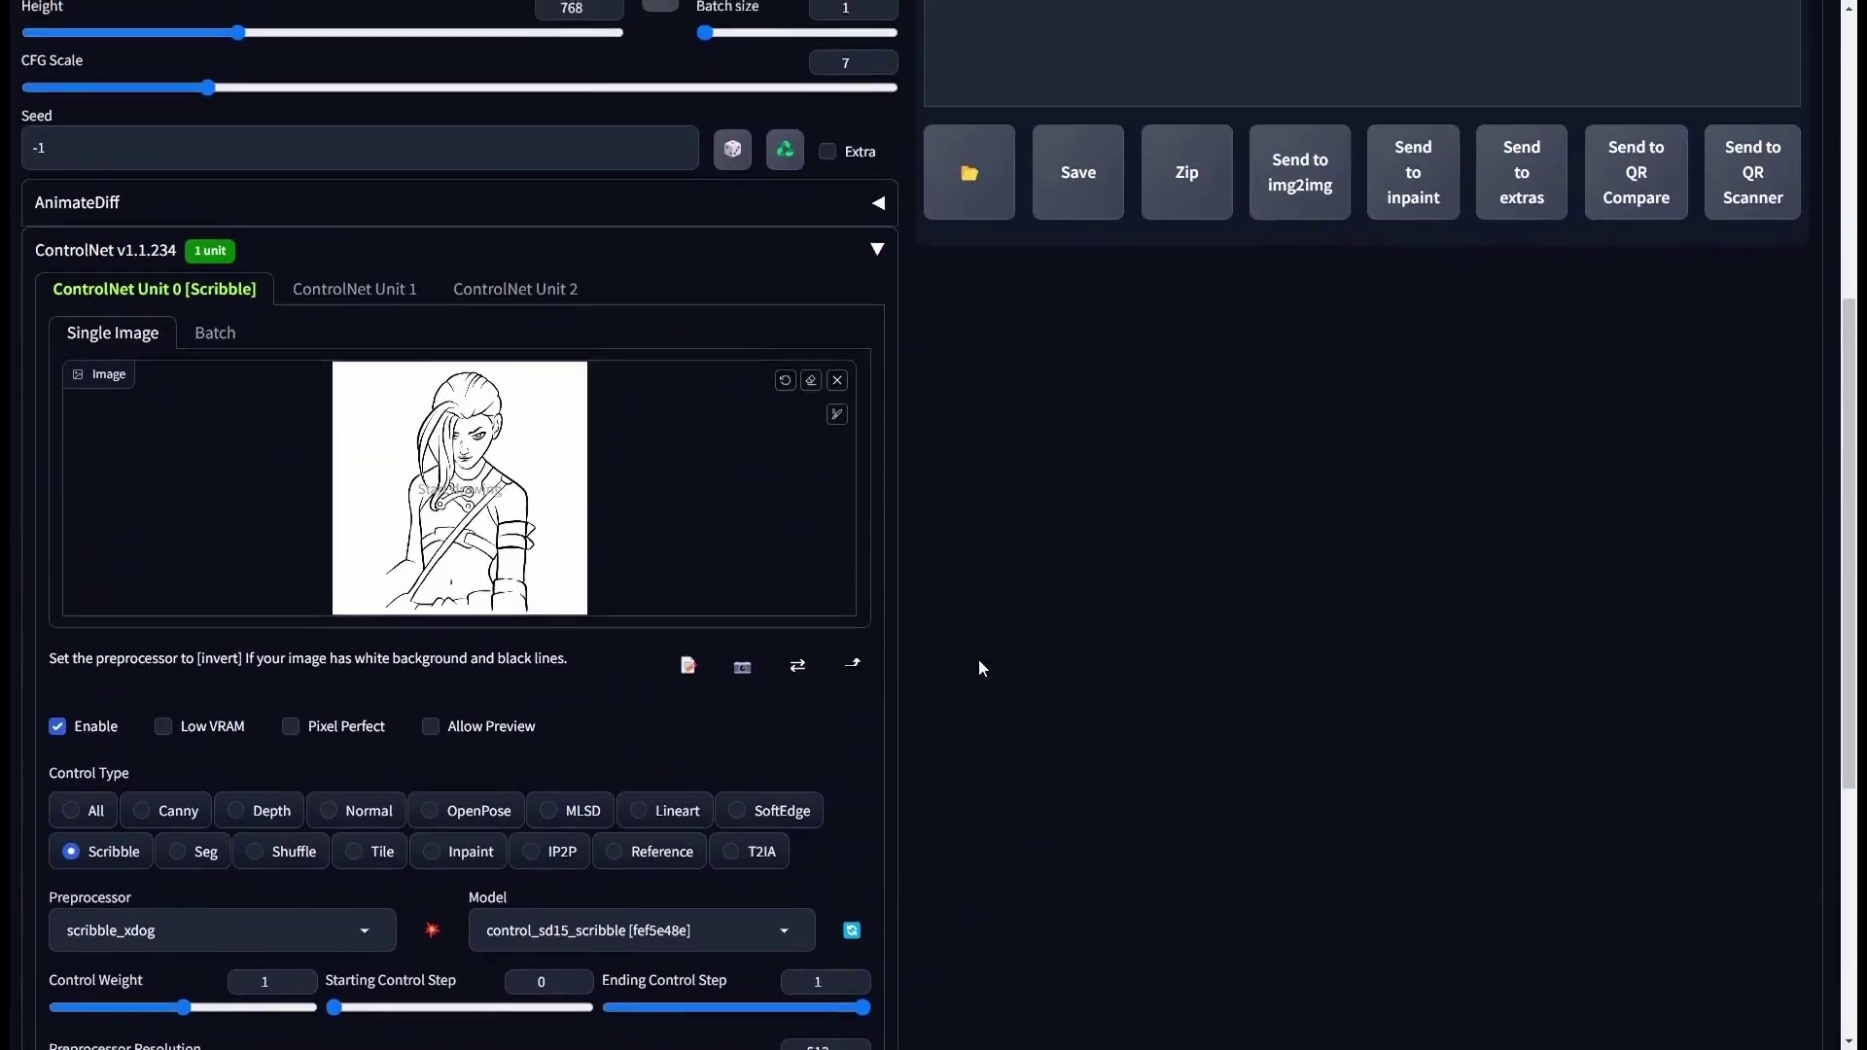
- With scribble_xdog chosen as preprocessor, return to the top of the page
{"action": "scroll", "coordinate": [978, 667], "scroll_direction": "up", "scroll_amount": 6}
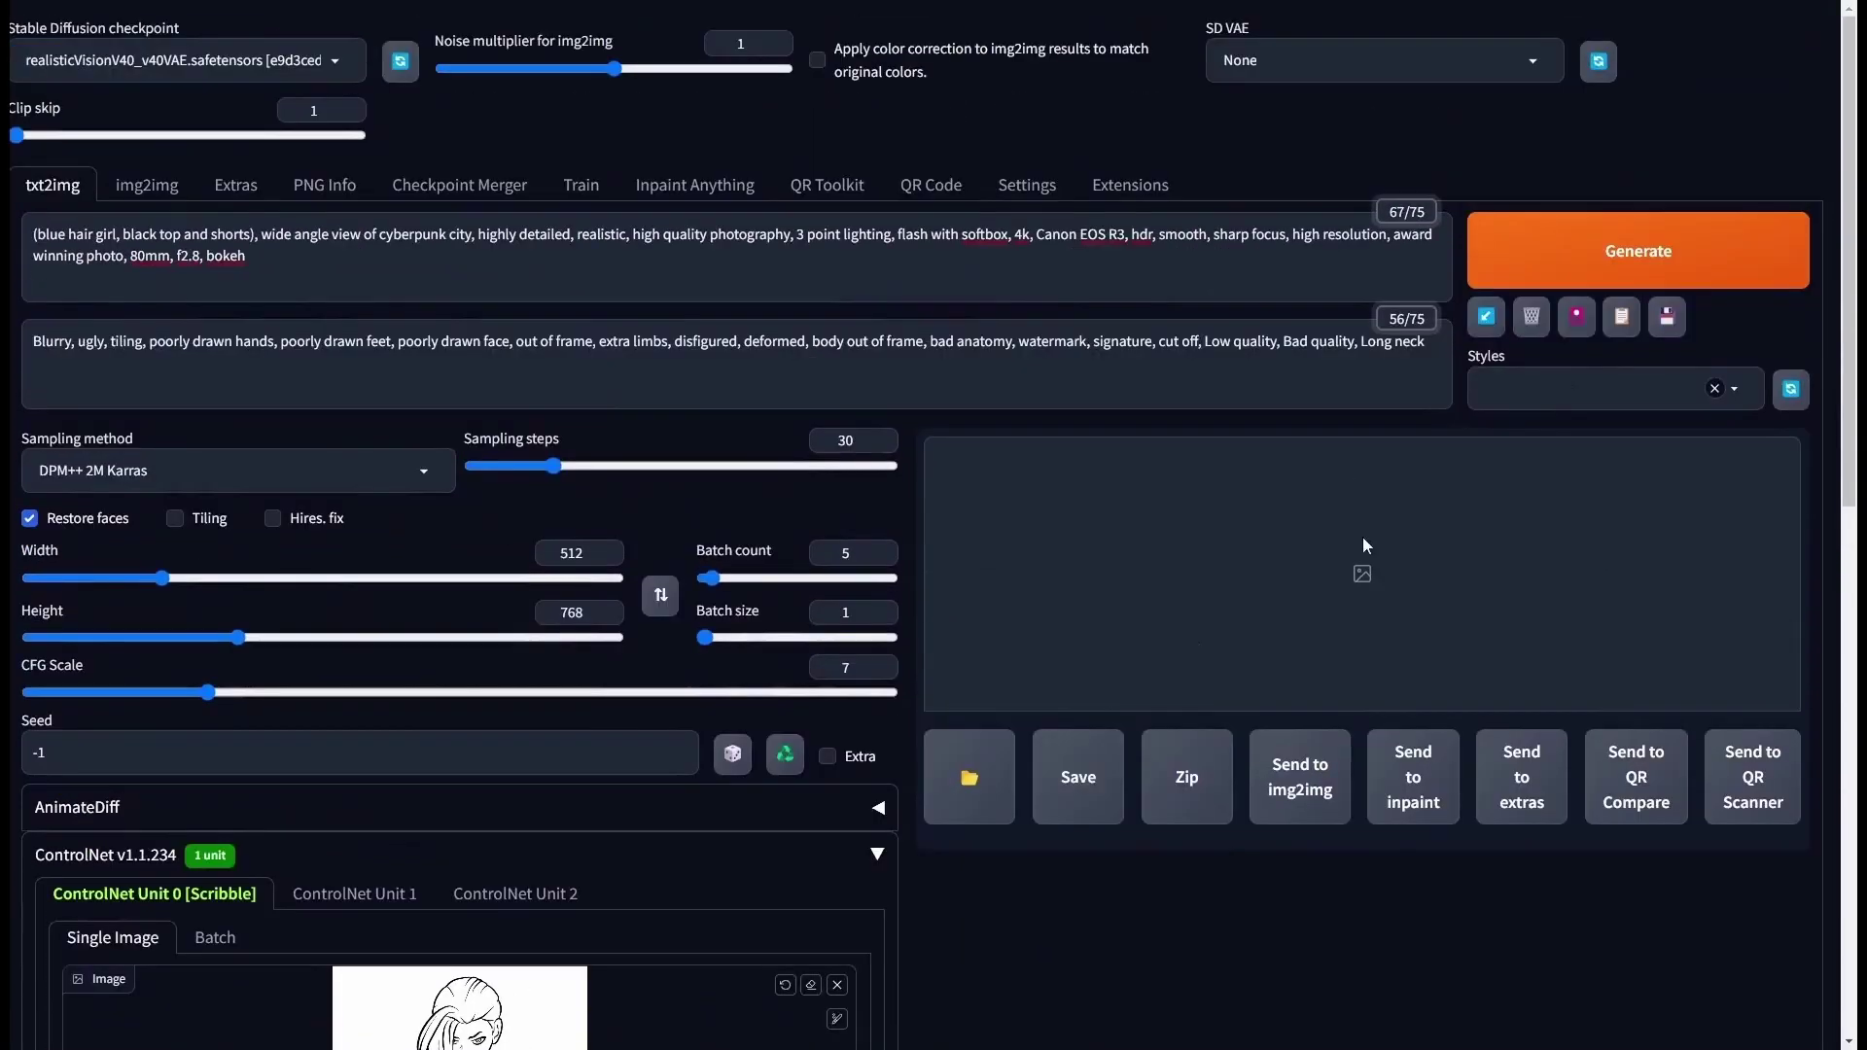
- Generate the five Scribble-guided 512×768 cyberpunk girl images
{"action": "left_click", "coordinate": [1664, 255]}
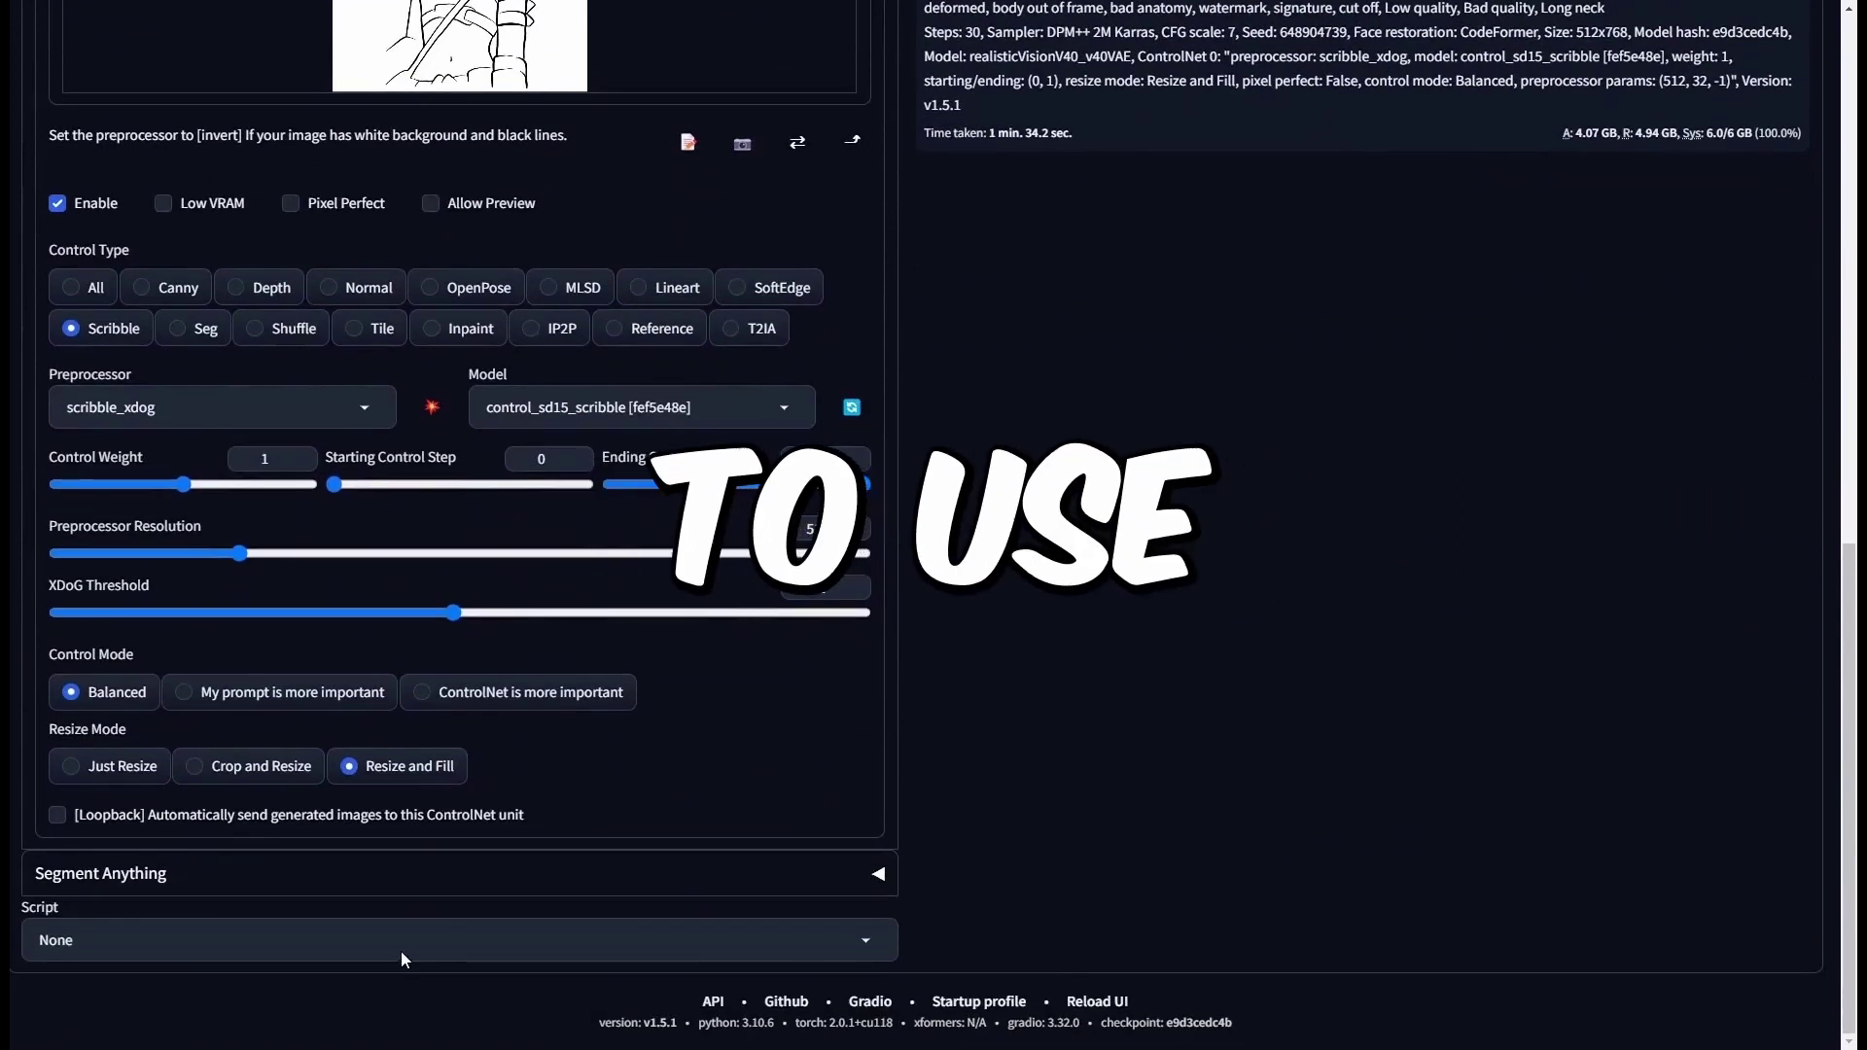
- Add the X/Y/Z plot script with [ControlNet] Preprocessor on the X axis
{"action": "left_click", "coordinate": [400, 940]}
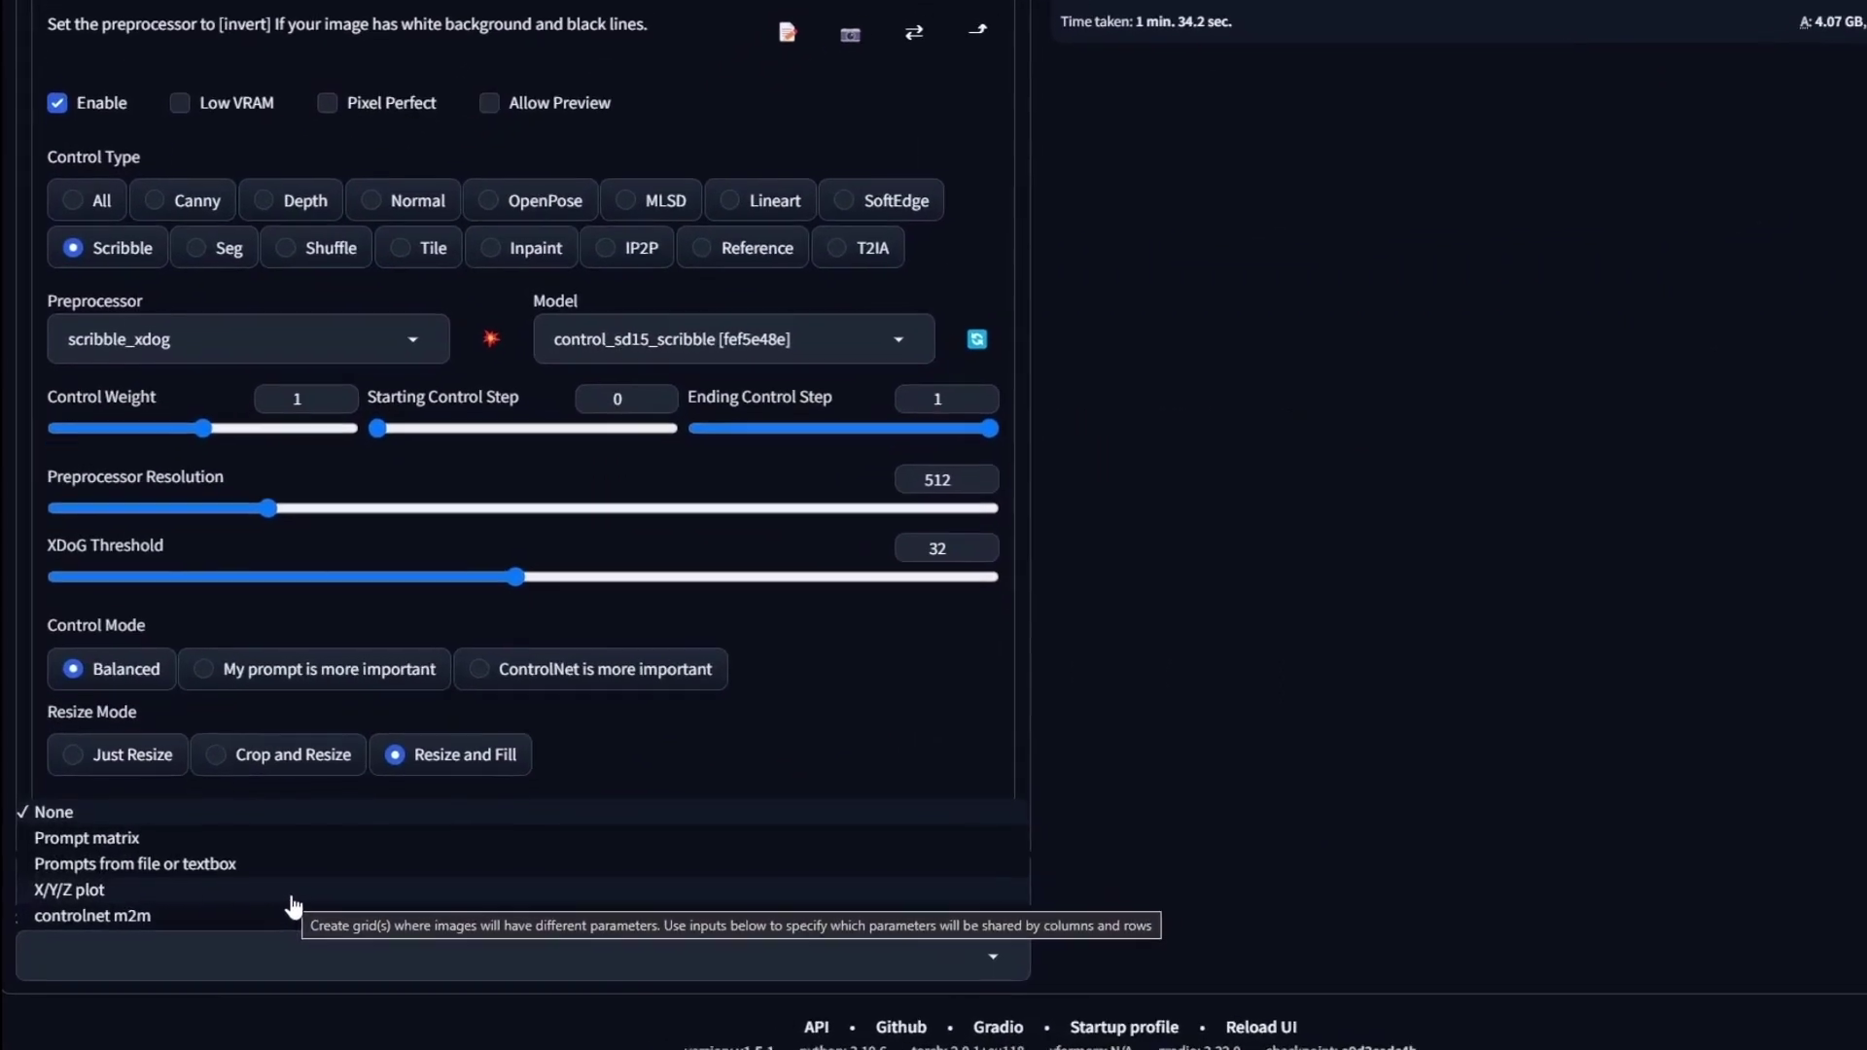
{"action": "left_click", "coordinate": [261, 885]}
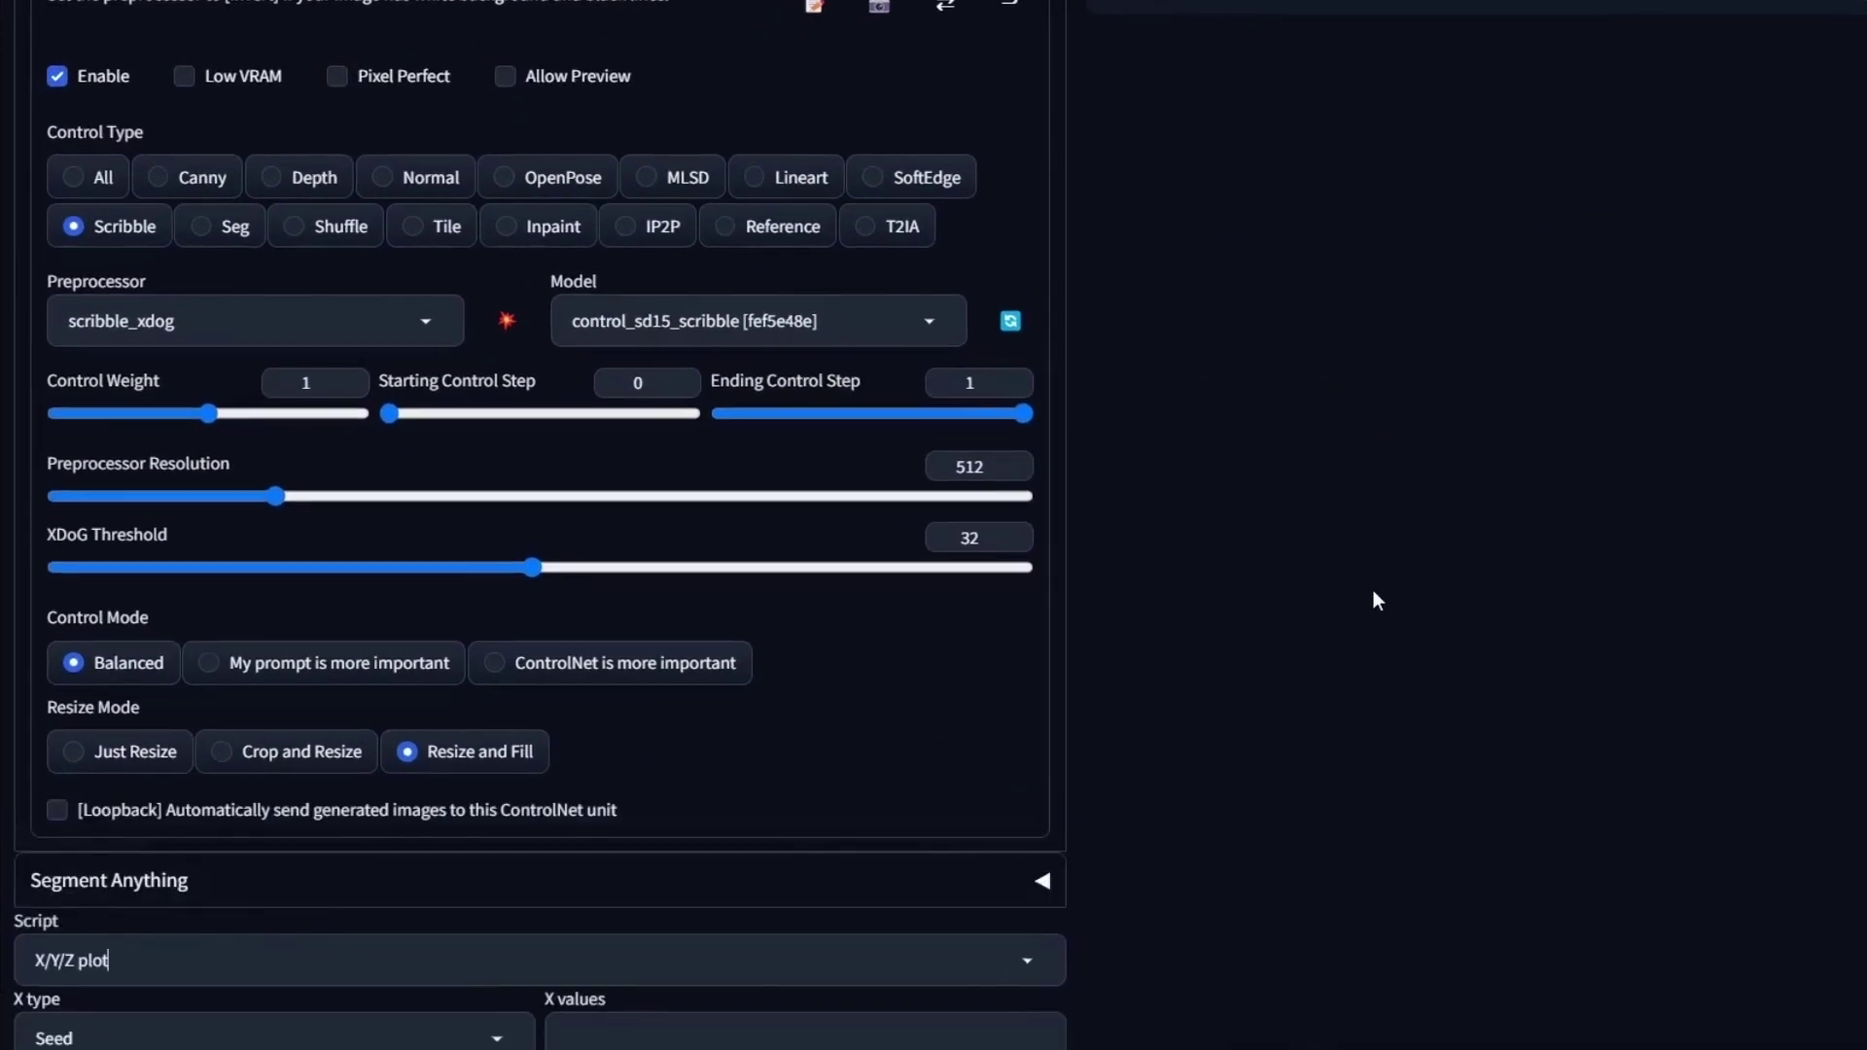
{"action": "scroll", "coordinate": [450, 541], "scroll_direction": "down", "scroll_amount": 5}
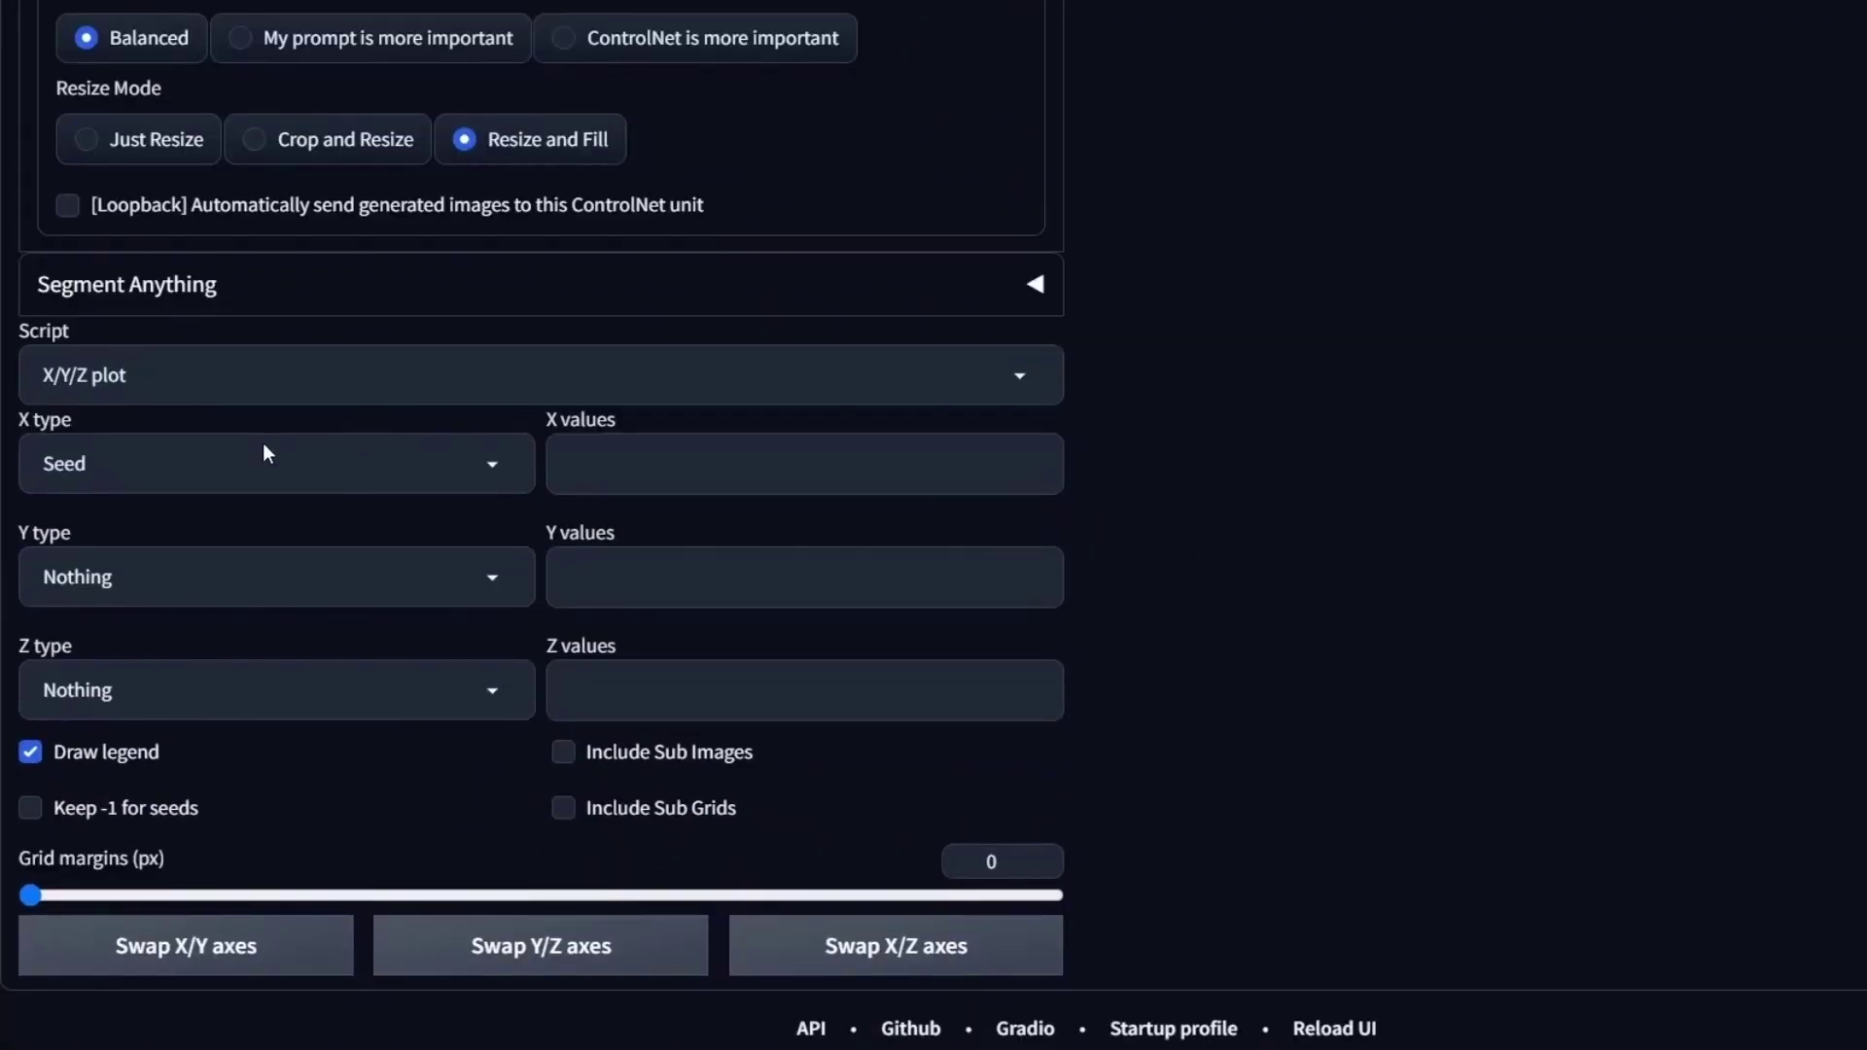
{"action": "left_click", "coordinate": [267, 454]}
{"action": "scroll", "coordinate": [263, 237], "scroll_direction": "down", "scroll_amount": 5}
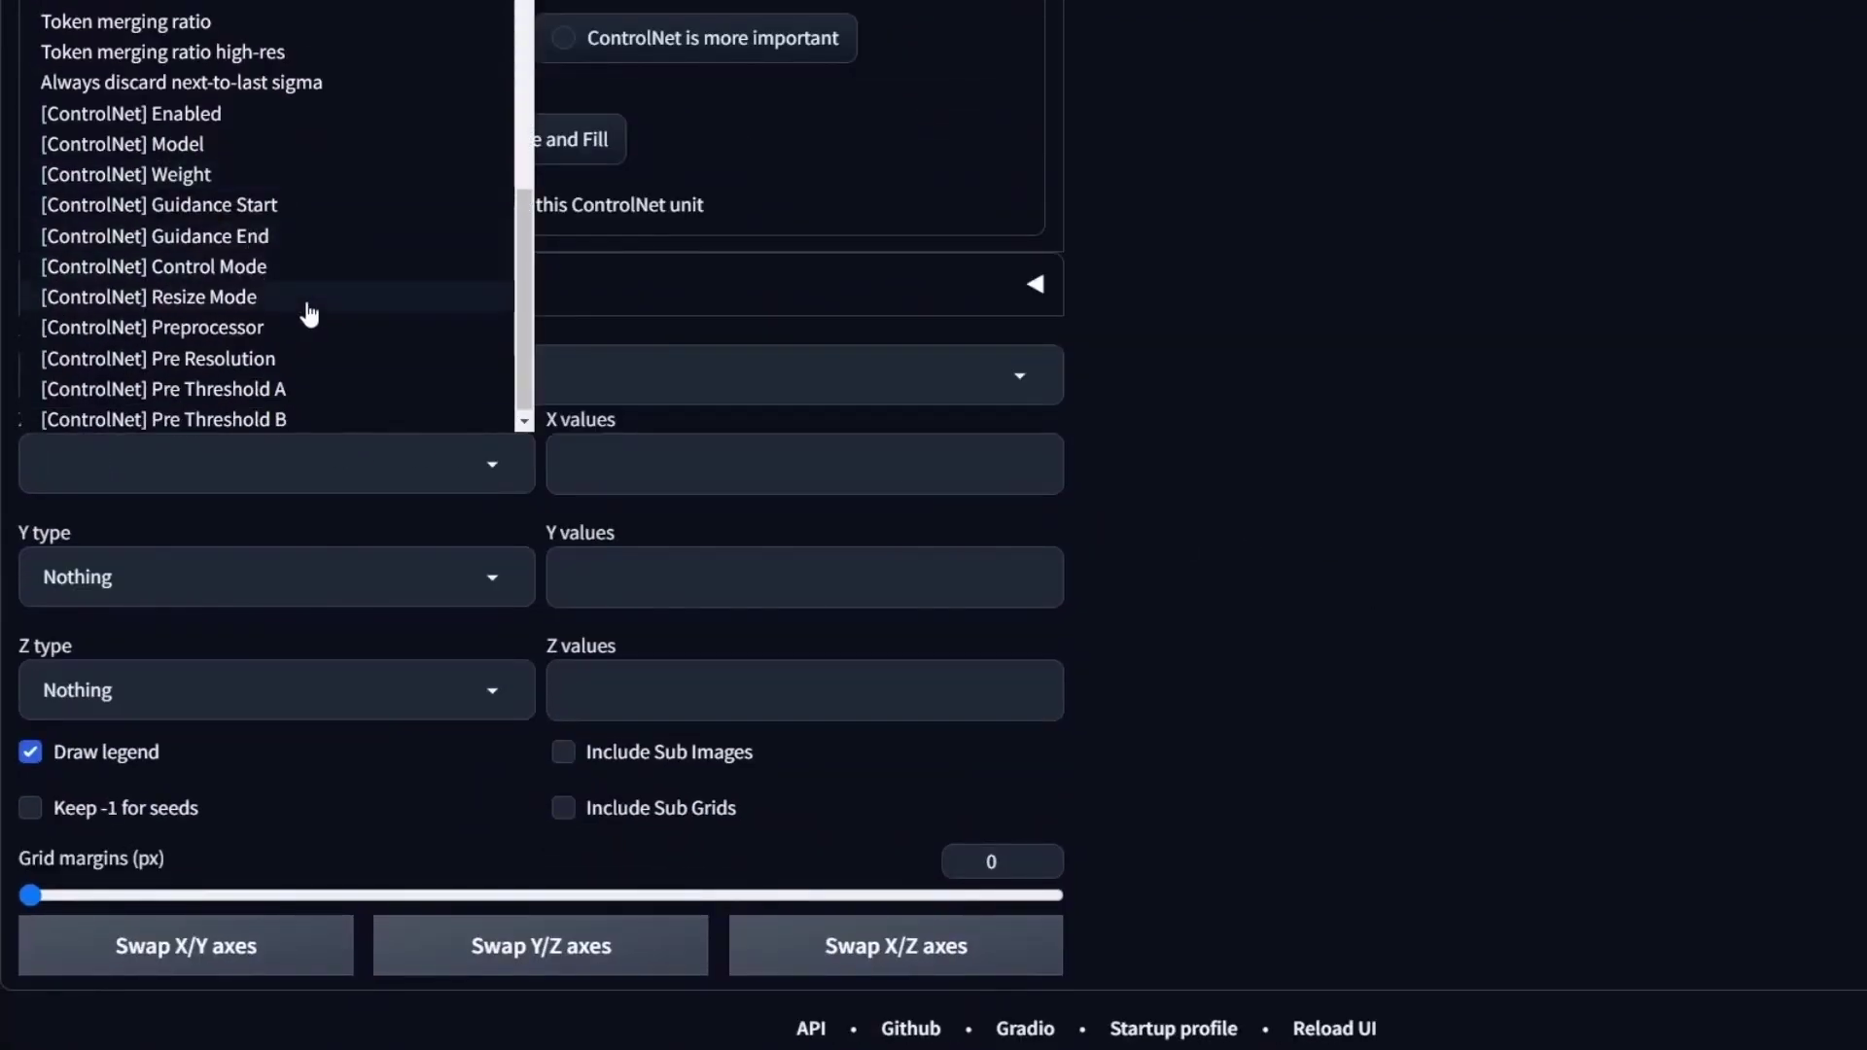
{"action": "left_click", "coordinate": [313, 331]}
- Pick pidinet_scribble, scribble_xdog and scribble_hed as the X-axis values
{"action": "left_click", "coordinate": [795, 458]}
{"action": "type", "text": "scr"}
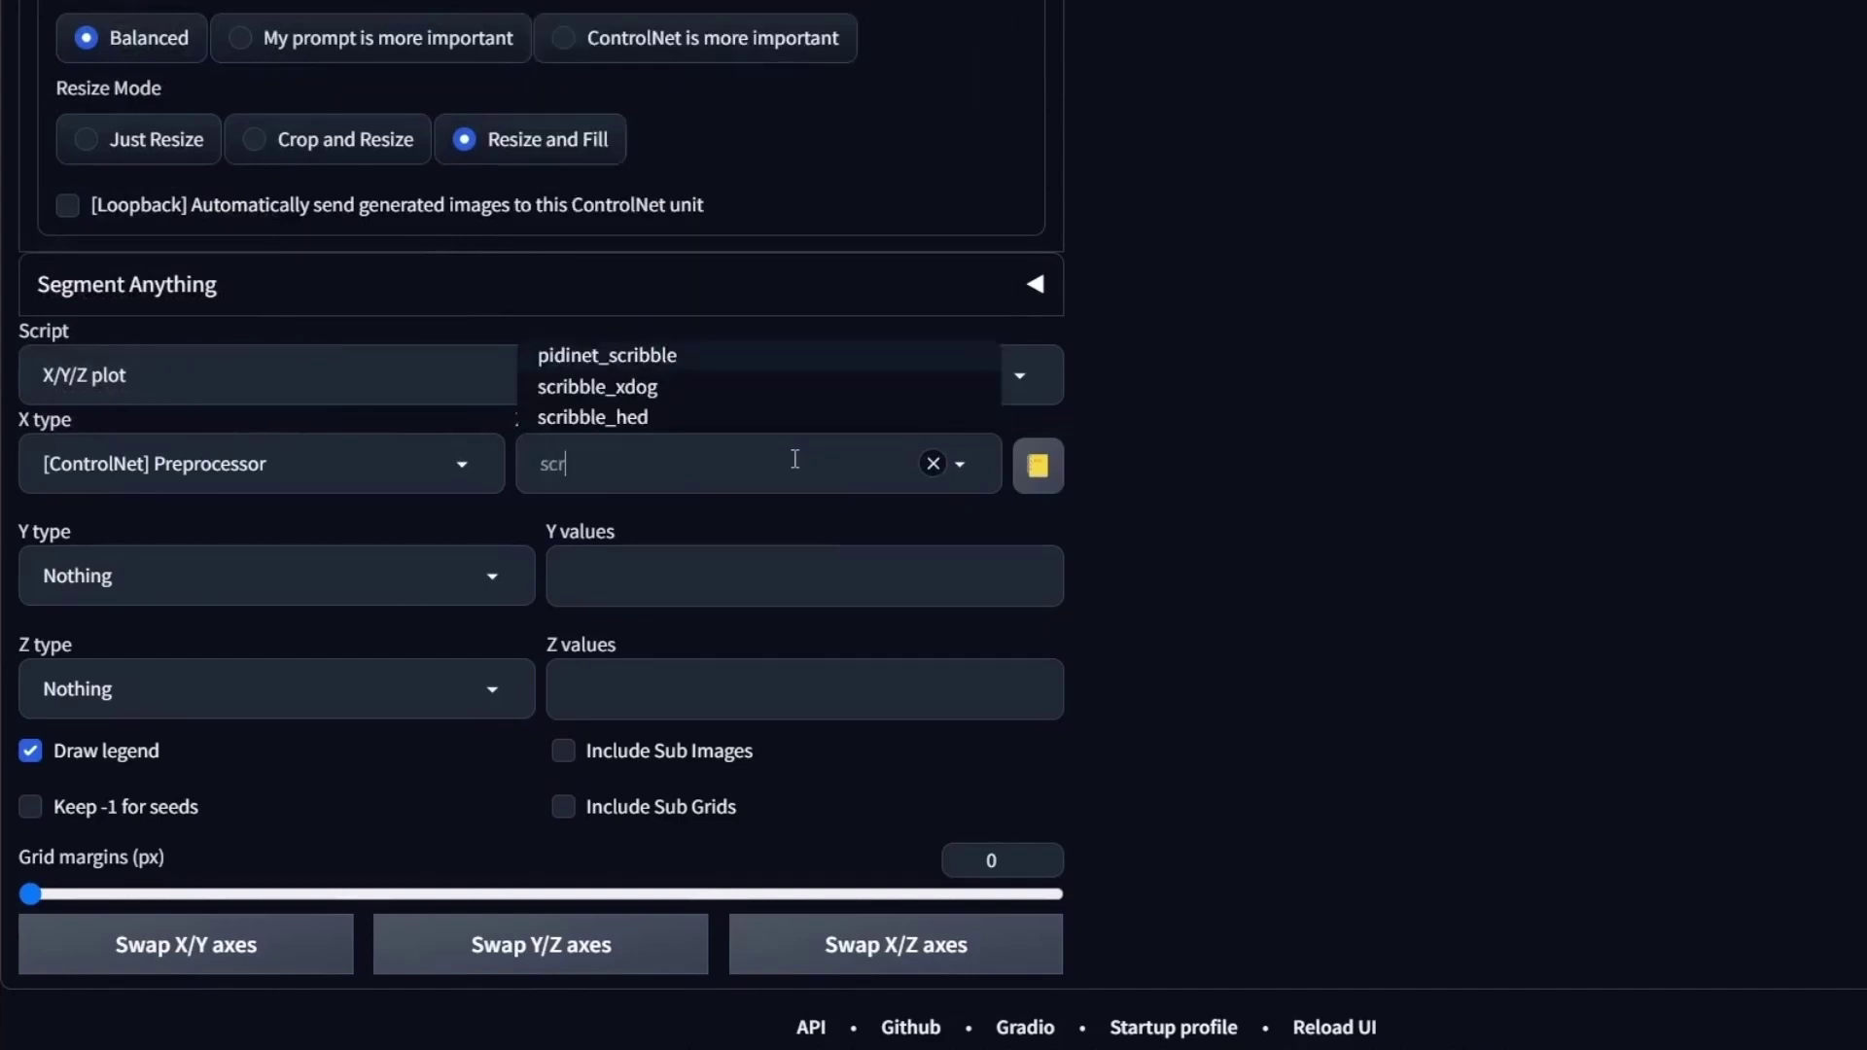
{"action": "left_click", "coordinate": [697, 356]}
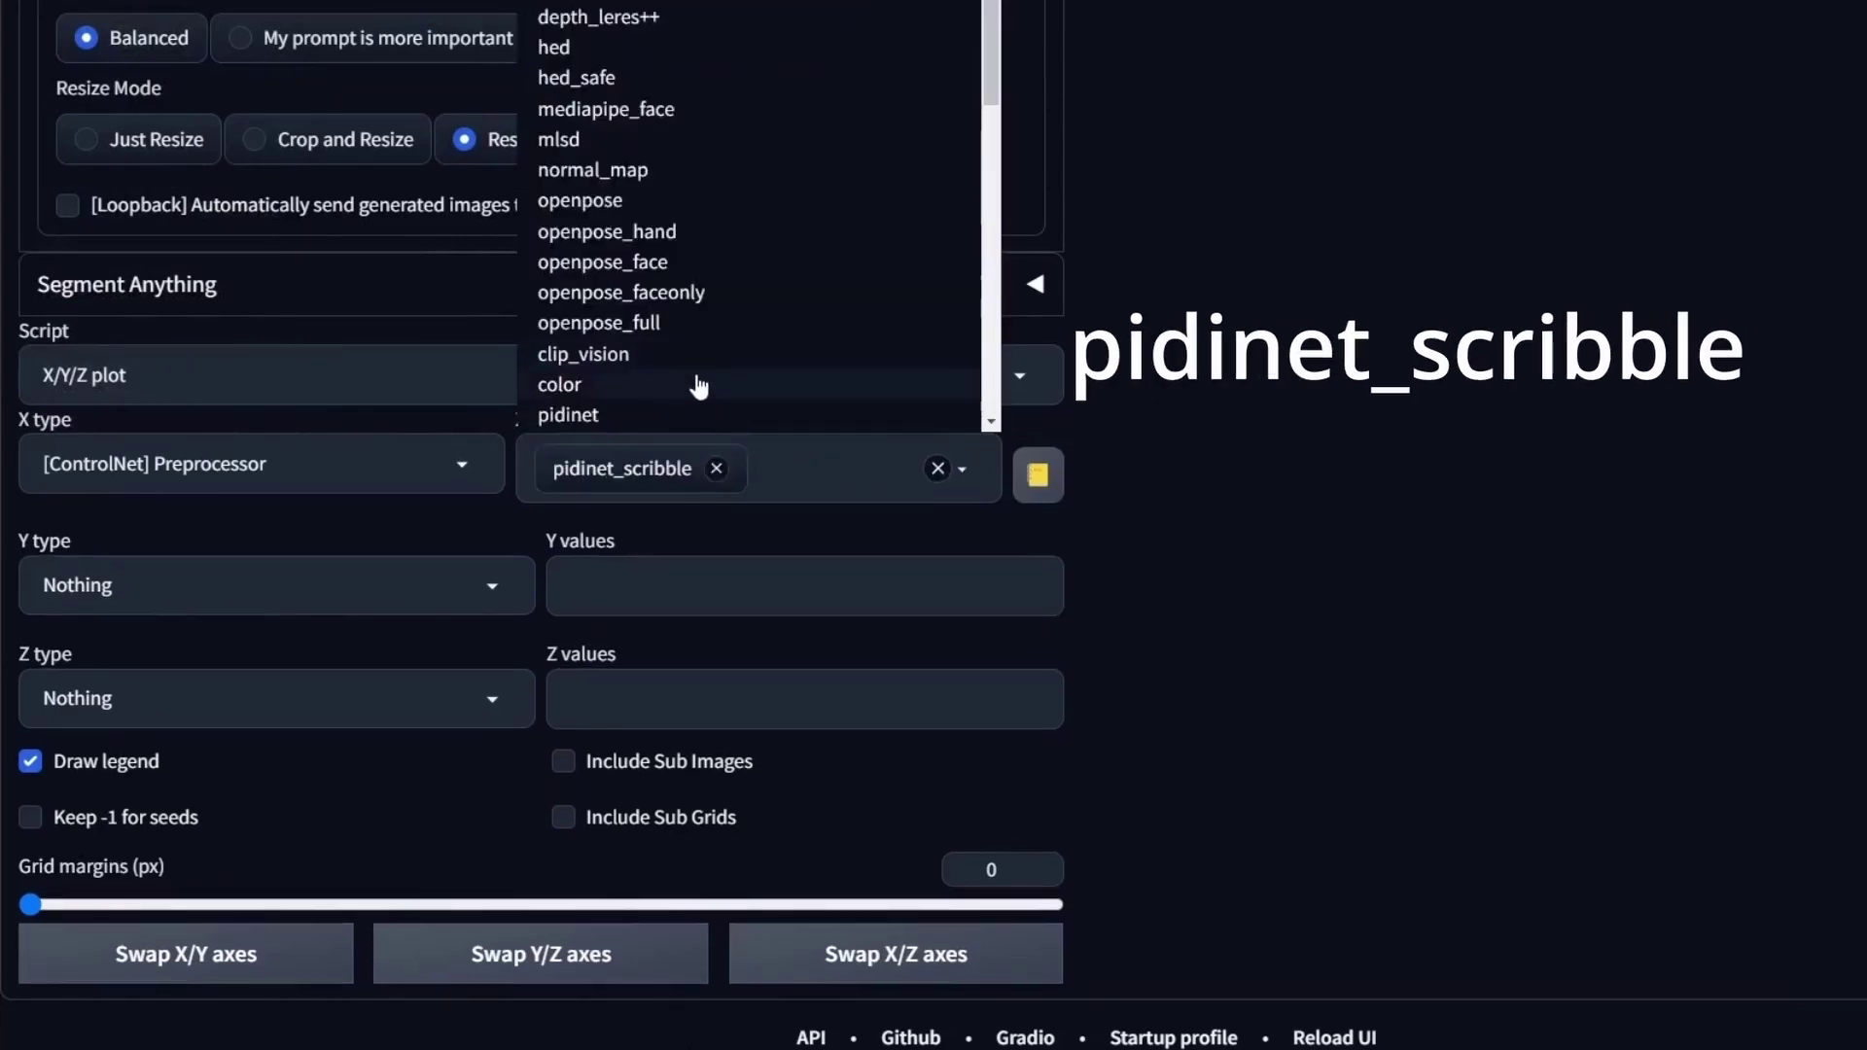
{"action": "type", "text": "scr"}
{"action": "left_click", "coordinate": [691, 385]}
{"action": "type", "text": "sc"}
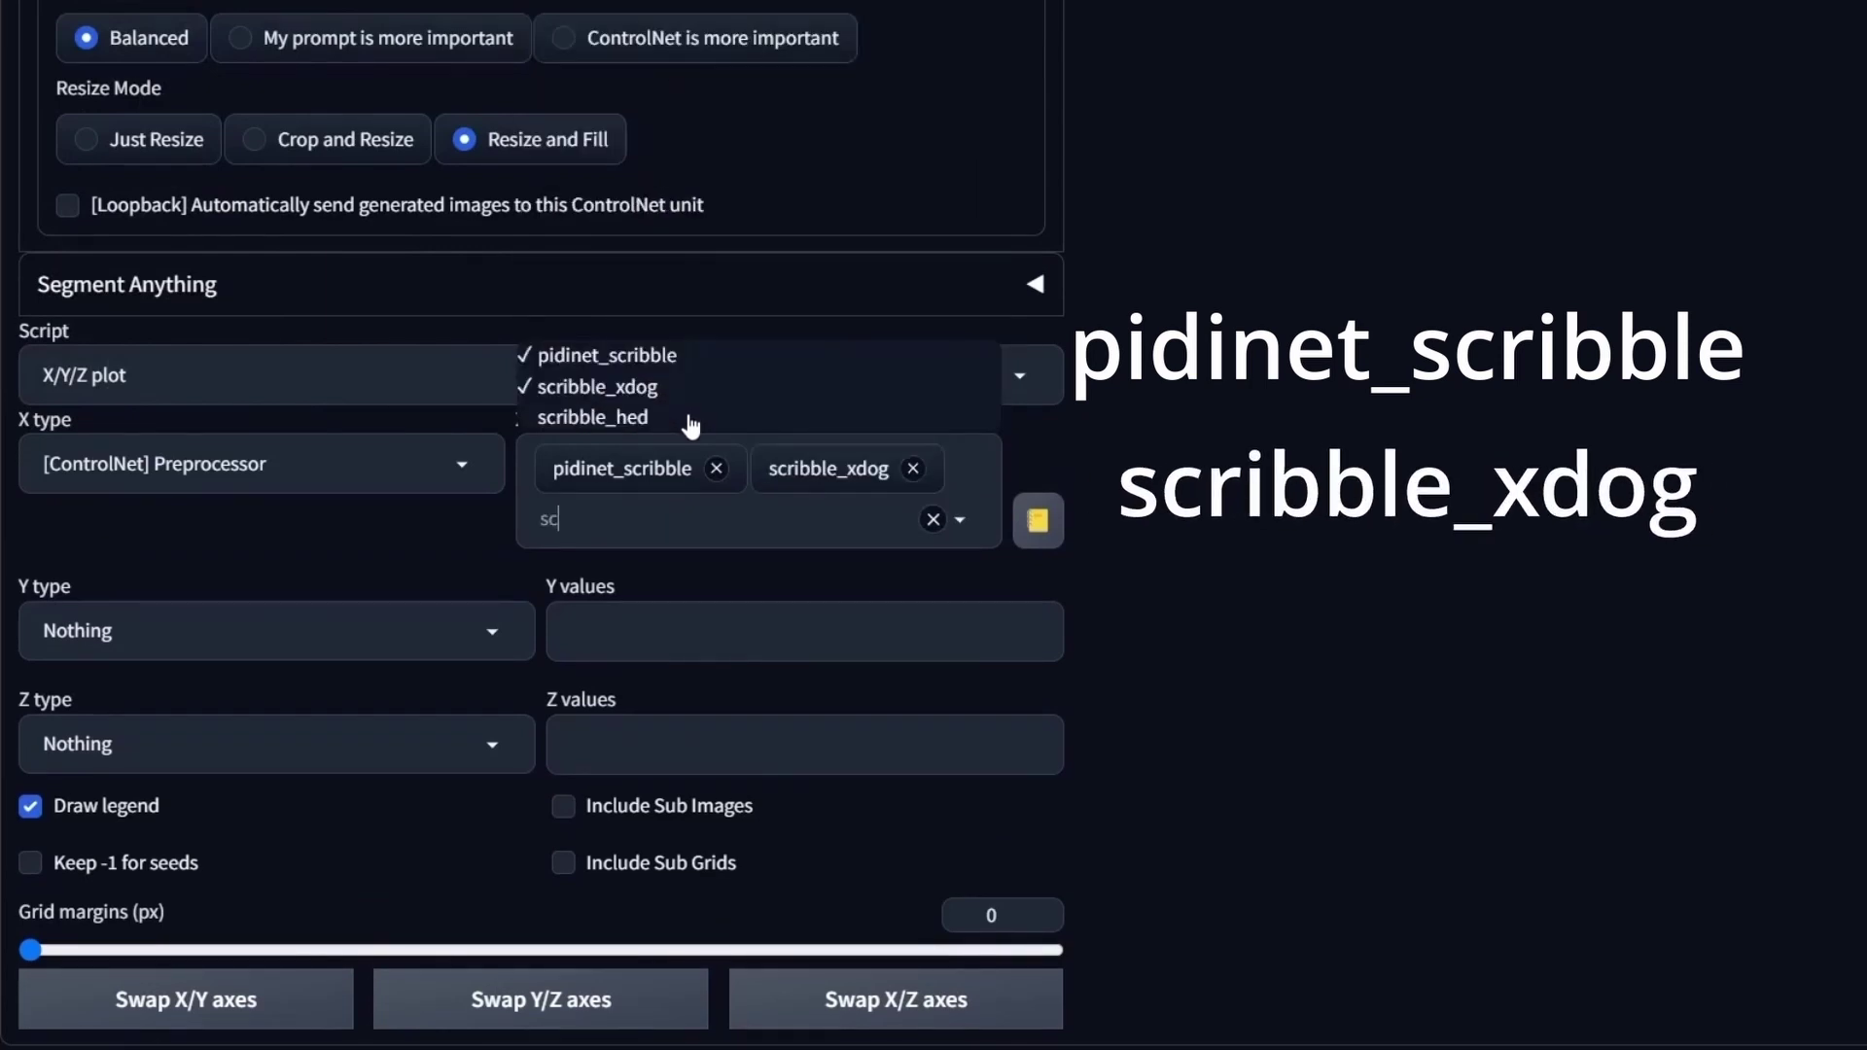
{"action": "left_click", "coordinate": [692, 418]}
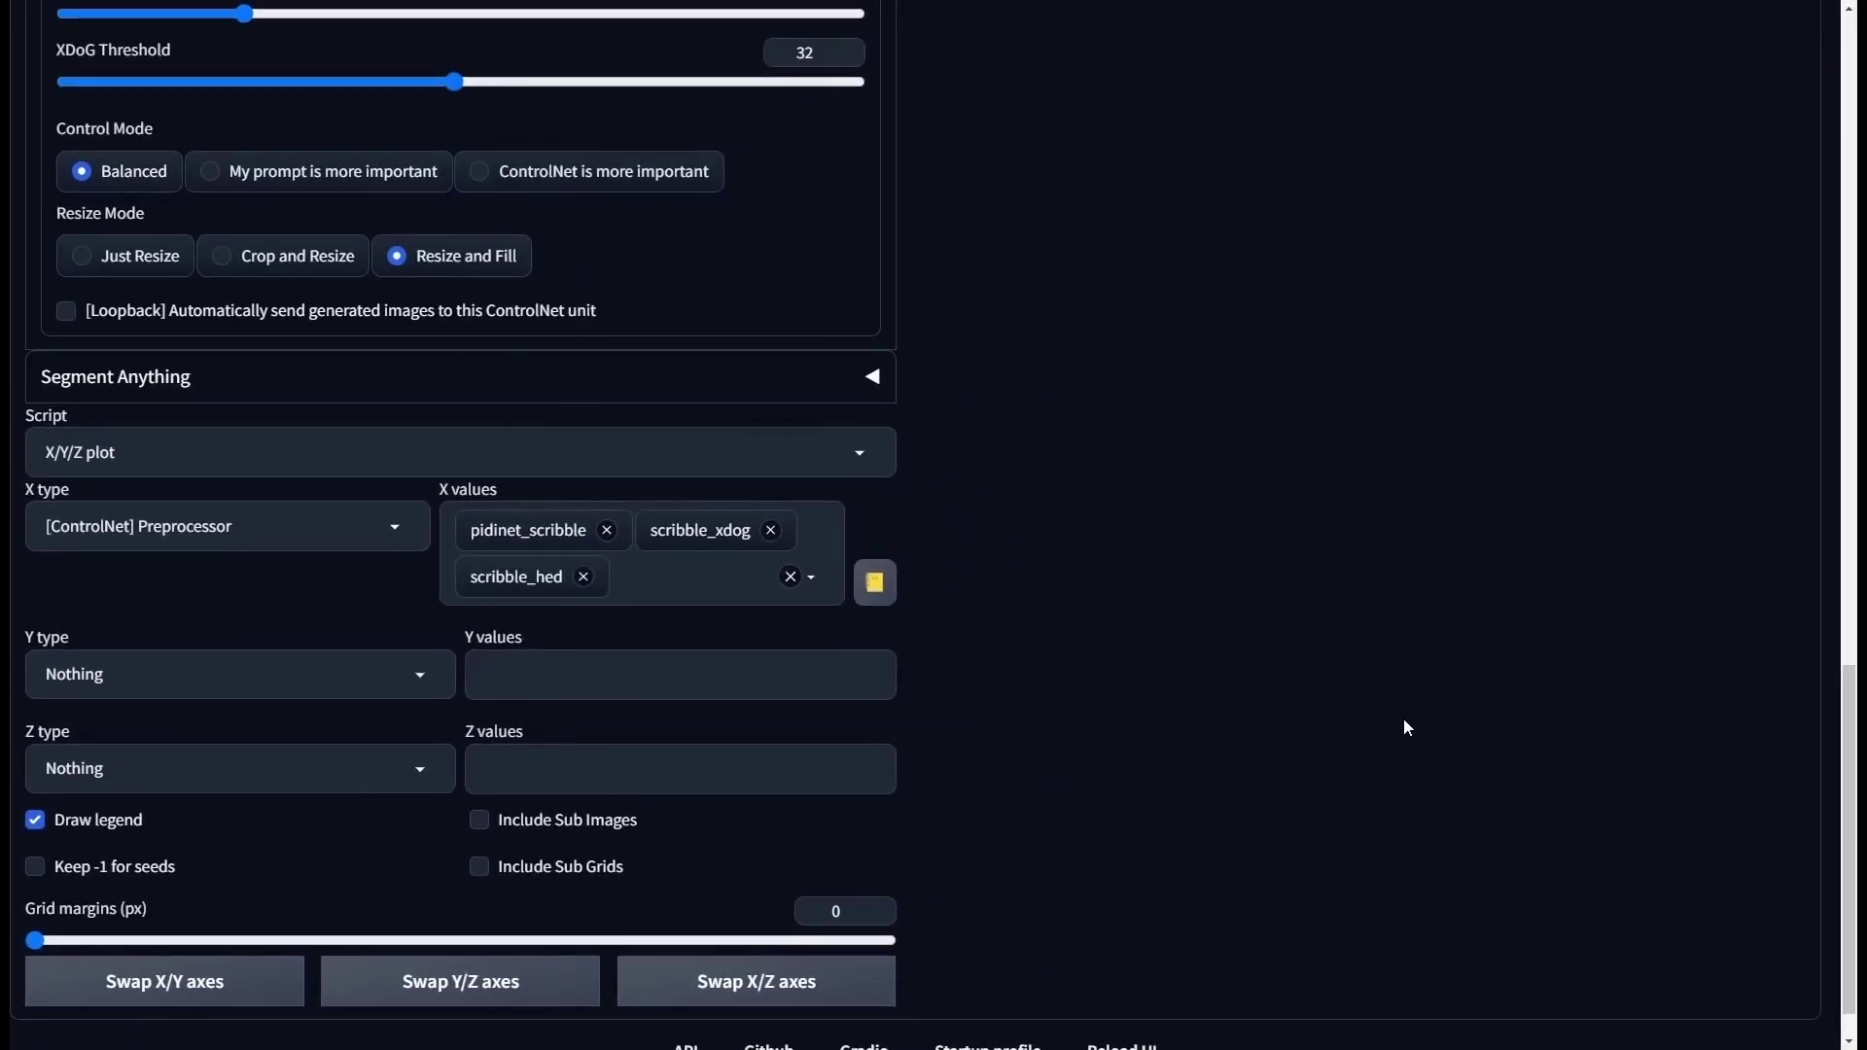
{"action": "scroll", "coordinate": [1404, 738], "scroll_direction": "up", "scroll_amount": 12}
{"action": "scroll", "coordinate": [1473, 803], "scroll_direction": "up", "scroll_amount": 10}
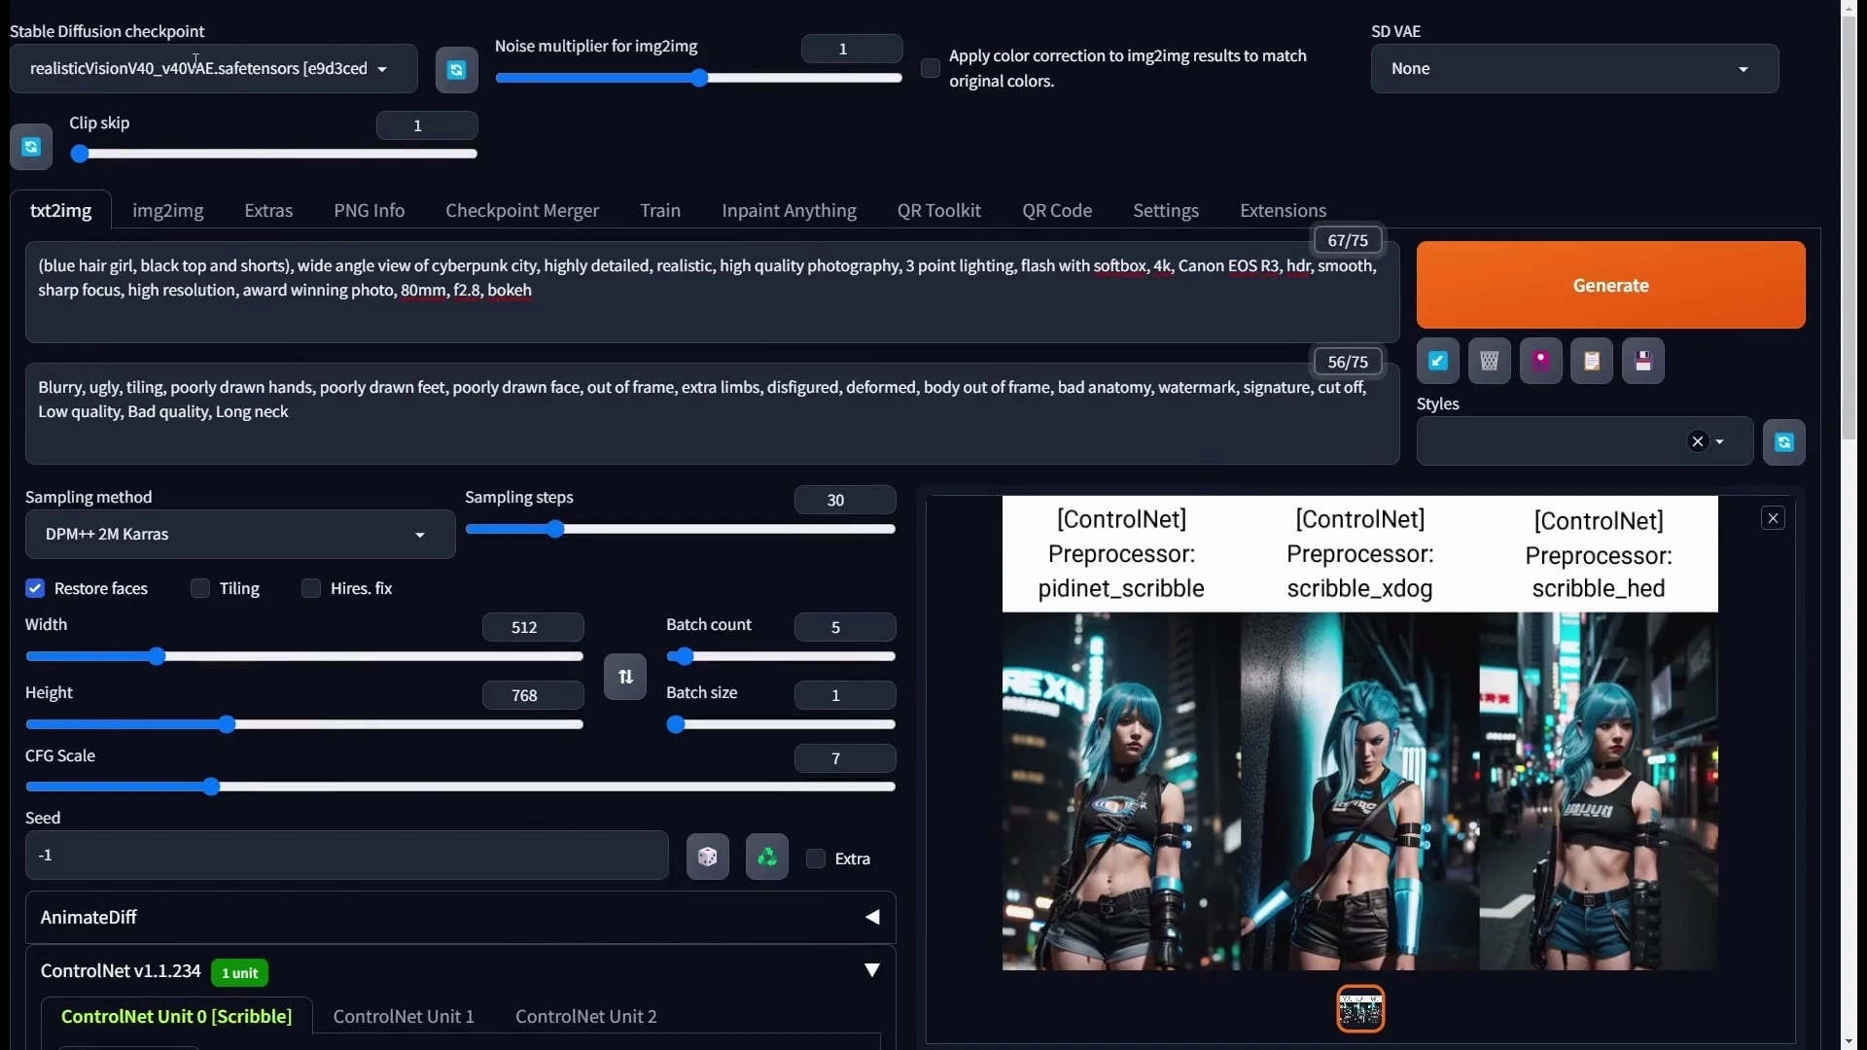
- Load the arcane-diffusion-v3 checkpoint and browse its Arcane Diffusion sample images
{"action": "left_click", "coordinate": [196, 61]}
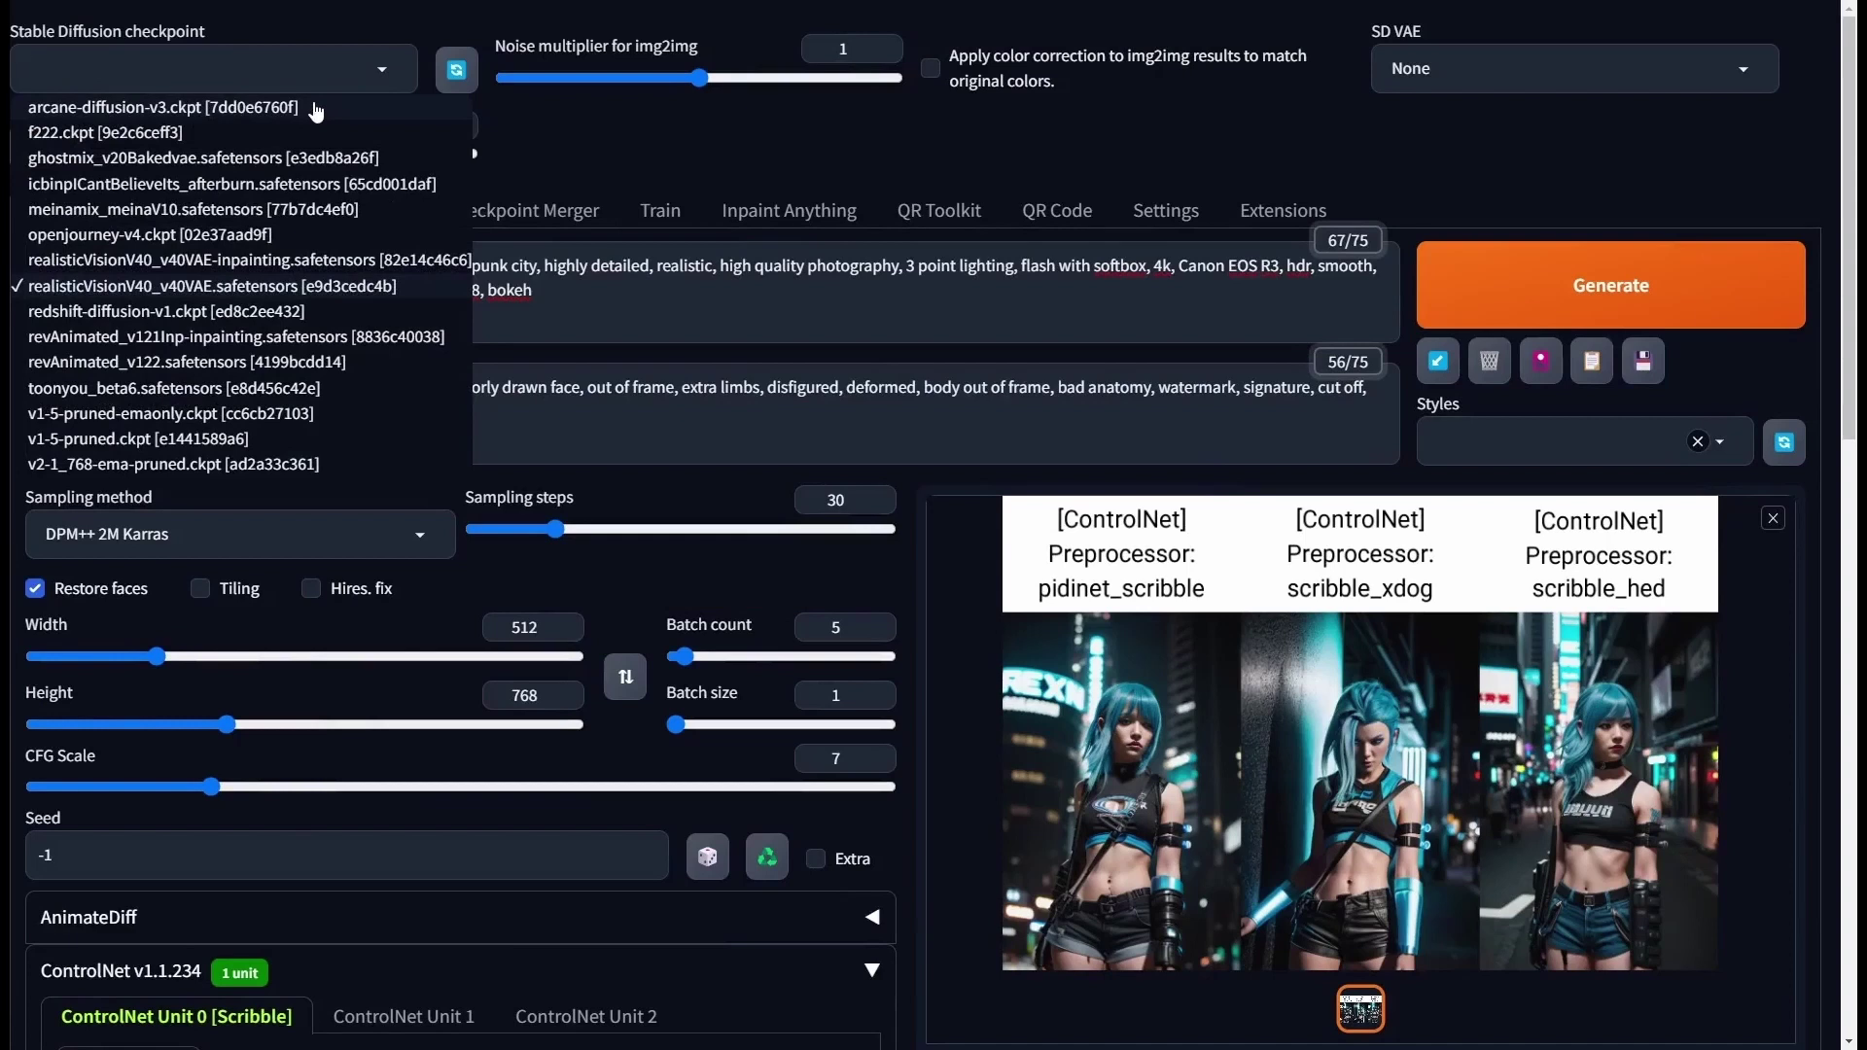
{"action": "left_click", "coordinate": [315, 108]}
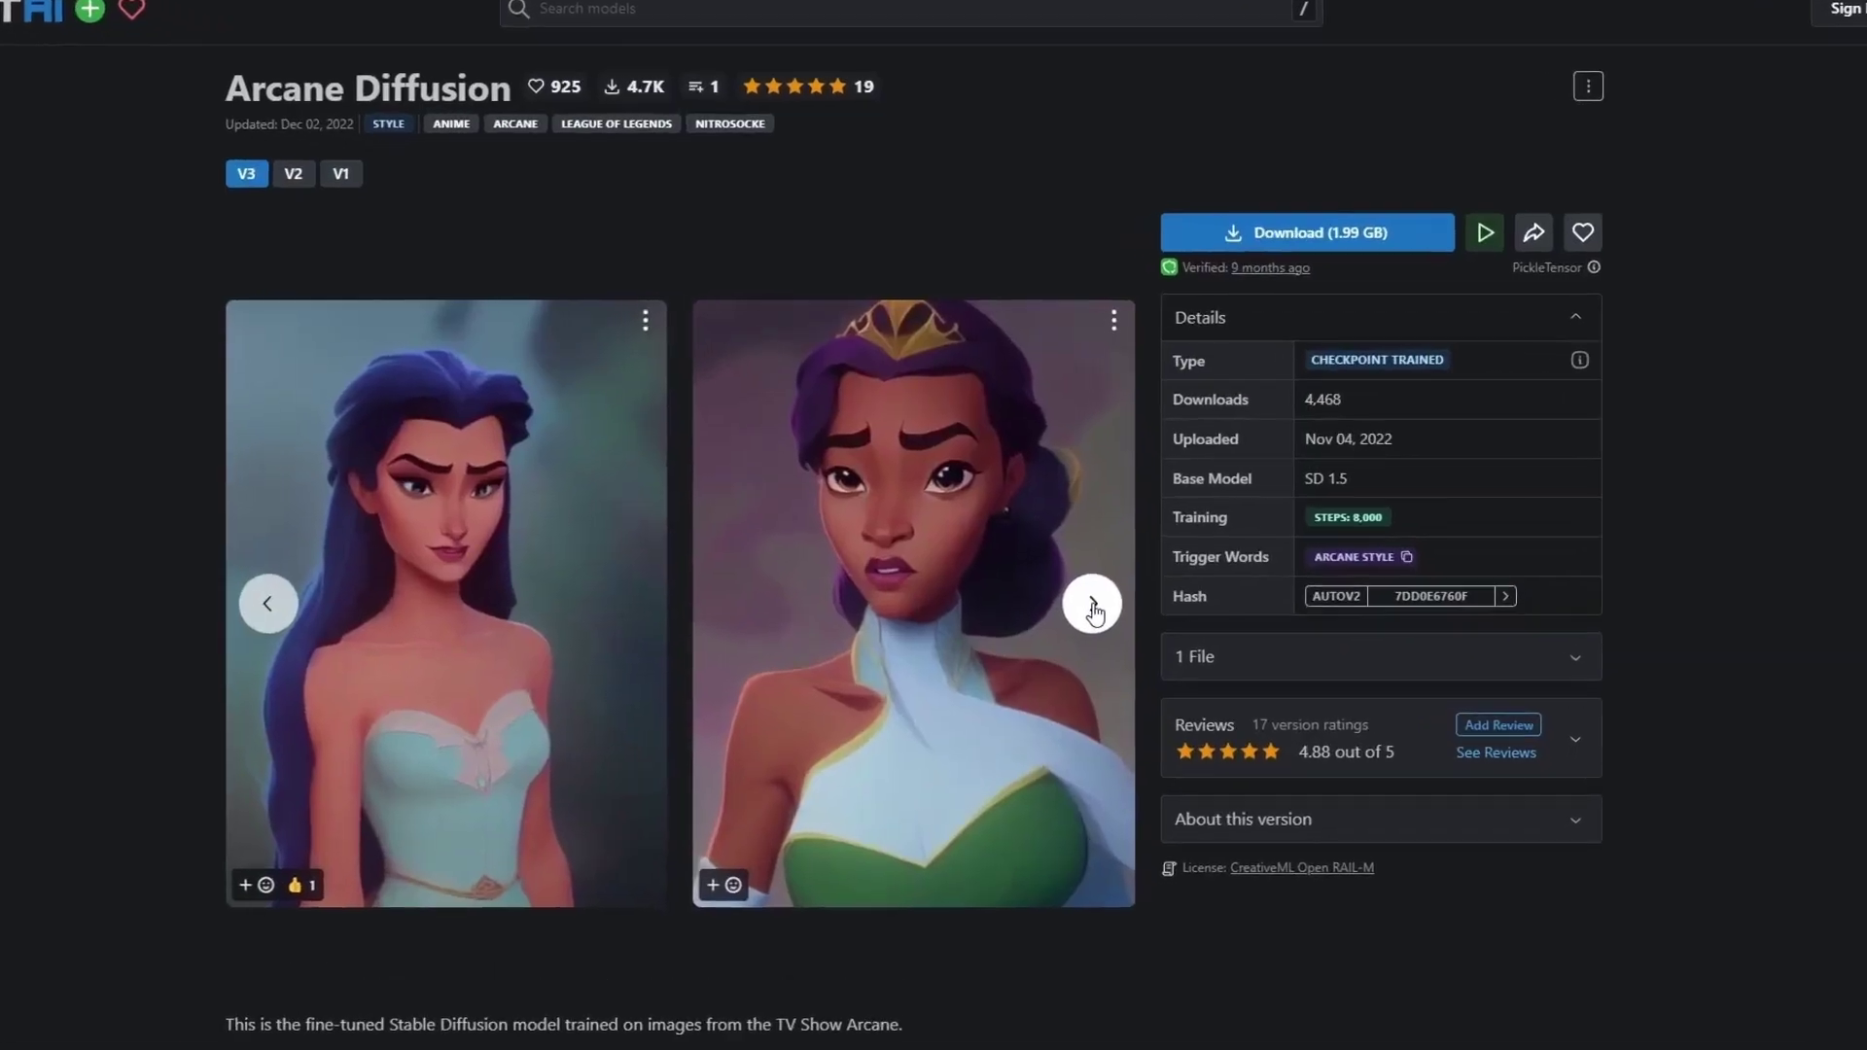
{"action": "left_click", "coordinate": [1075, 575]}
{"action": "left_click", "coordinate": [1107, 633]}
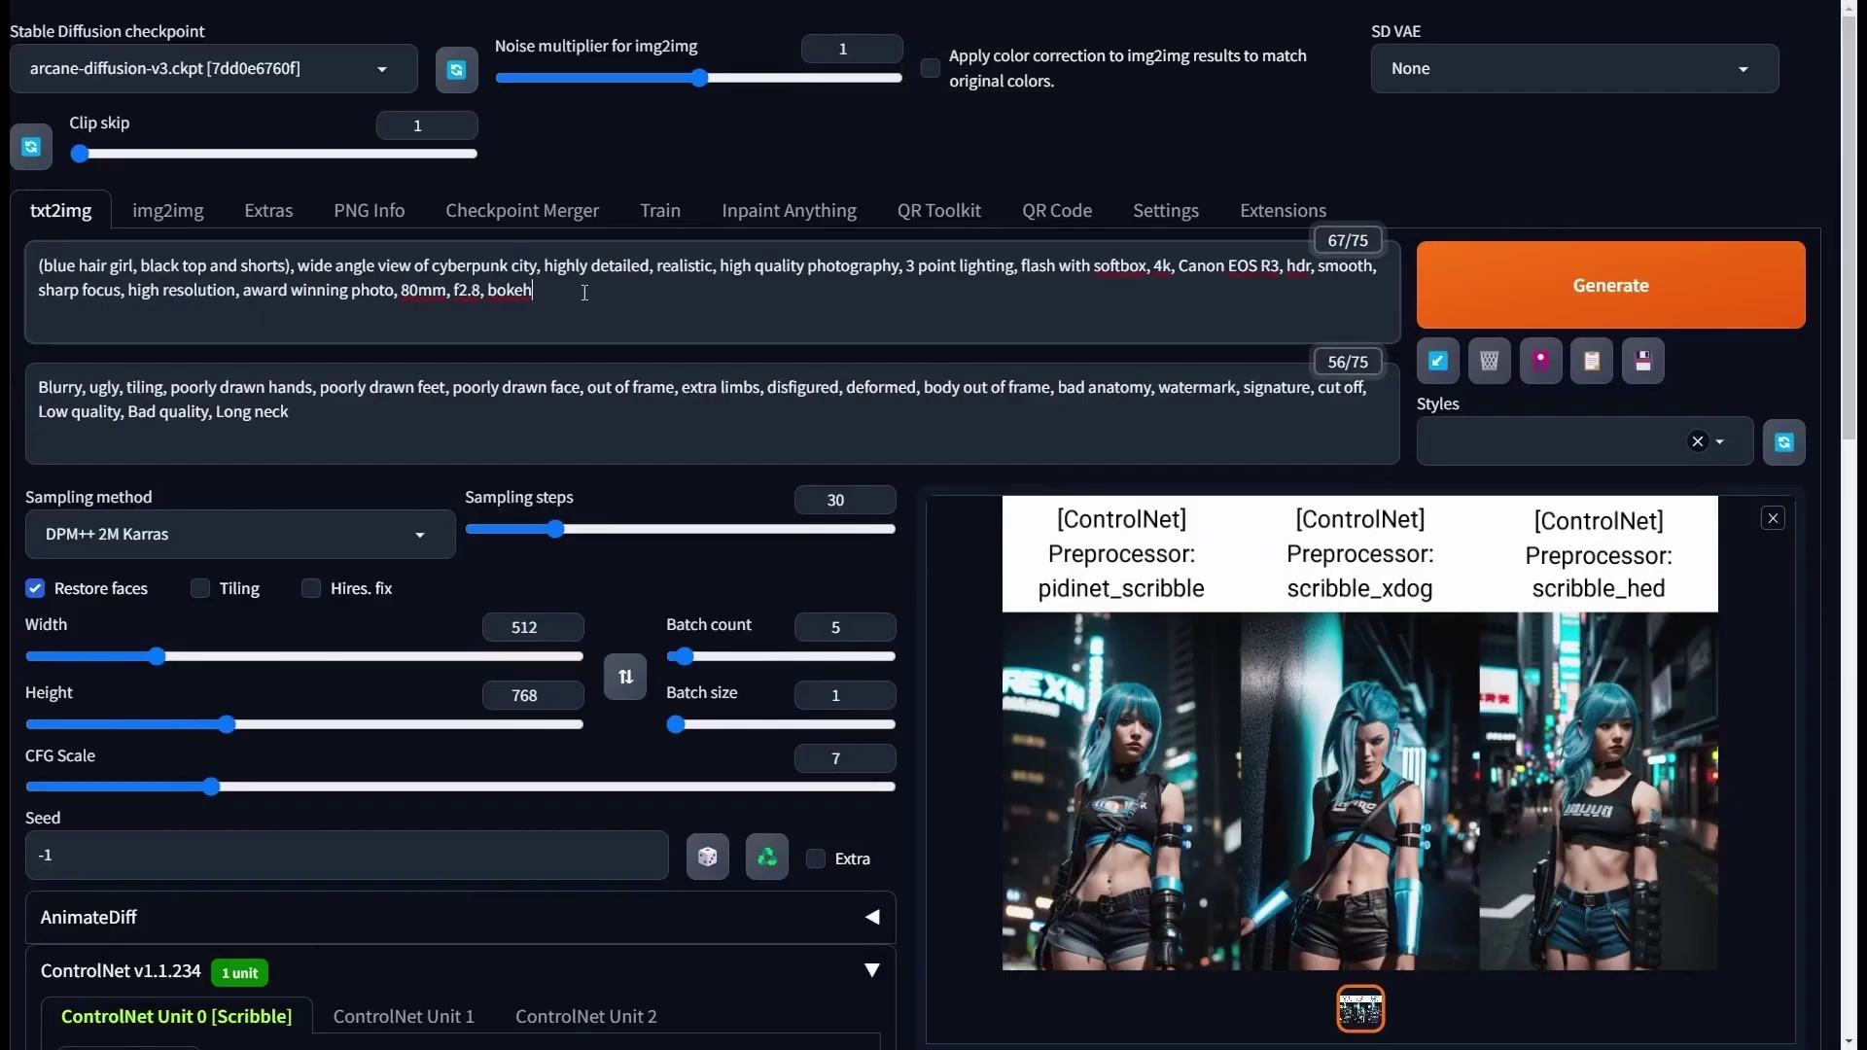
- Replace the prompt with the Arcane-style Piltover cyberpunk description and generate
{"action": "left_click_drag", "start_coordinate": [533, 290], "coordinate": [49, 252]}
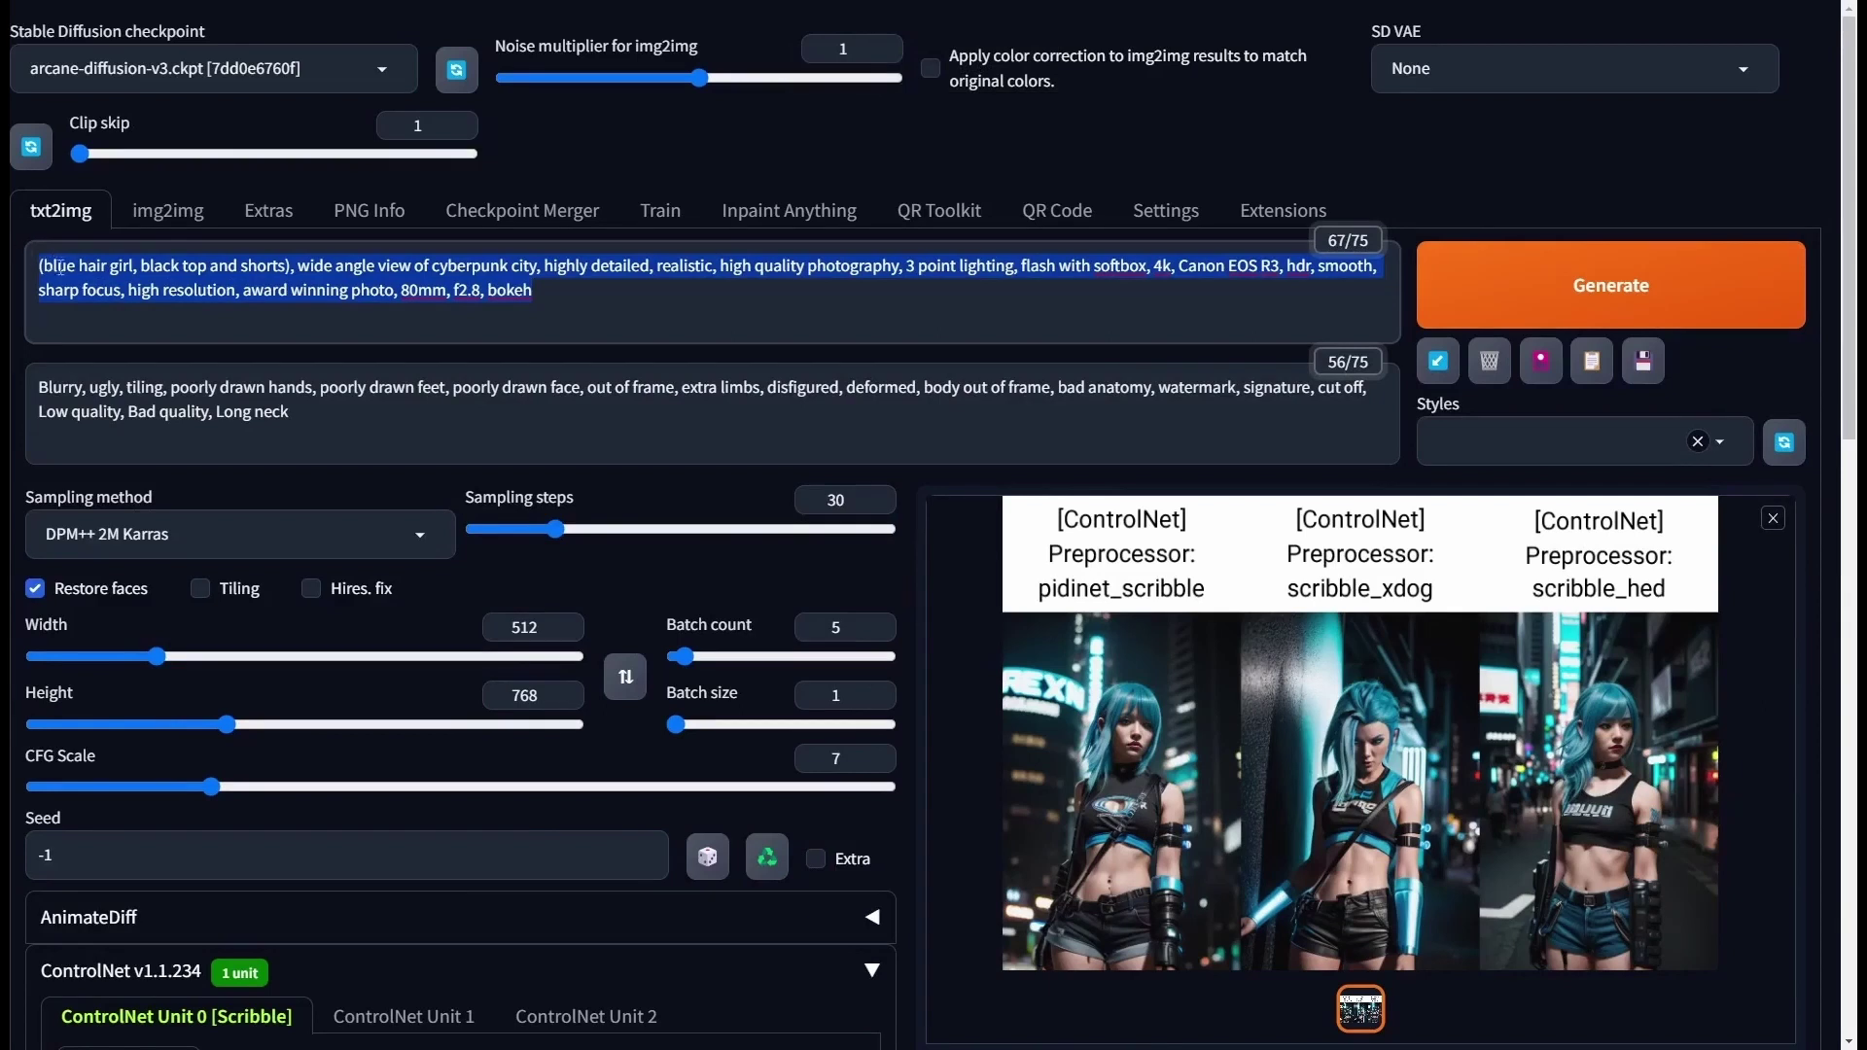
{"action": "key", "text": "BackSpace"}
{"action": "right_click", "coordinate": [167, 261]}
{"action": "left_click", "coordinate": [312, 457]}
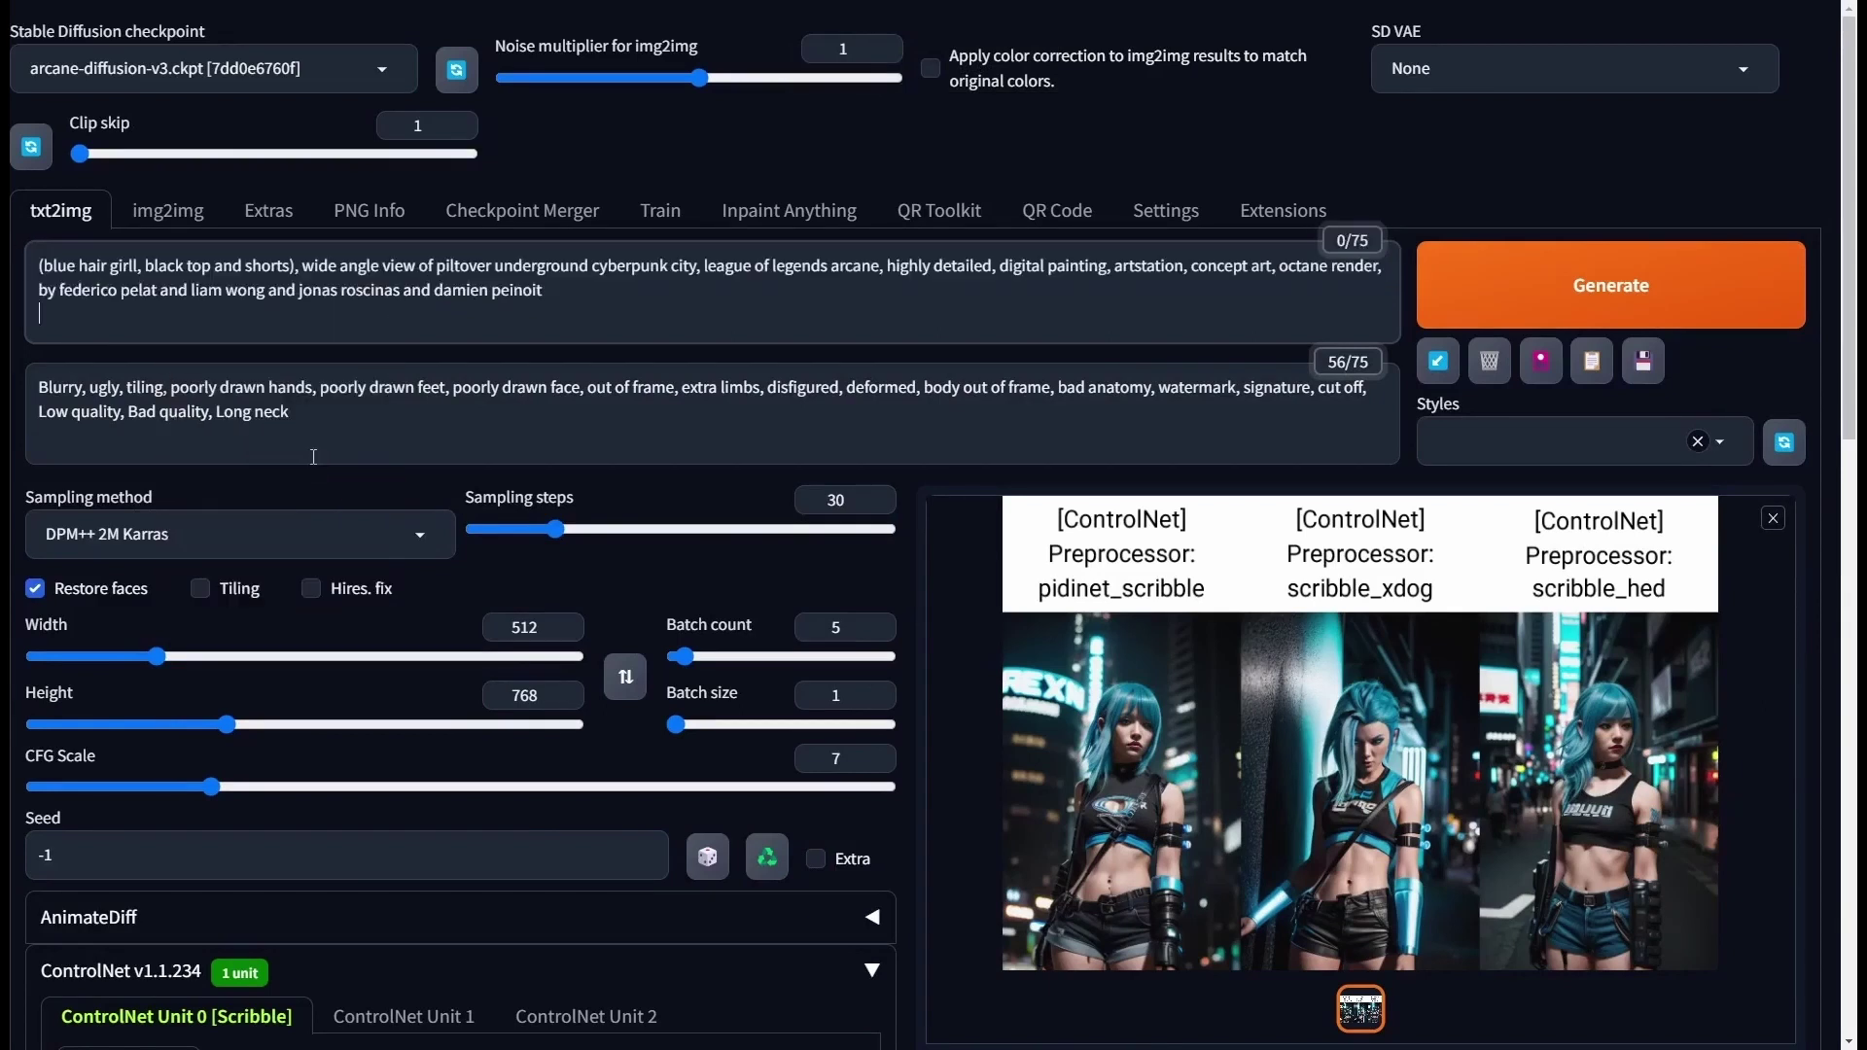
{"action": "scroll", "coordinate": [689, 448], "scroll_direction": "down", "scroll_amount": 3}
{"action": "scroll", "coordinate": [782, 442], "scroll_direction": "up", "scroll_amount": 3}
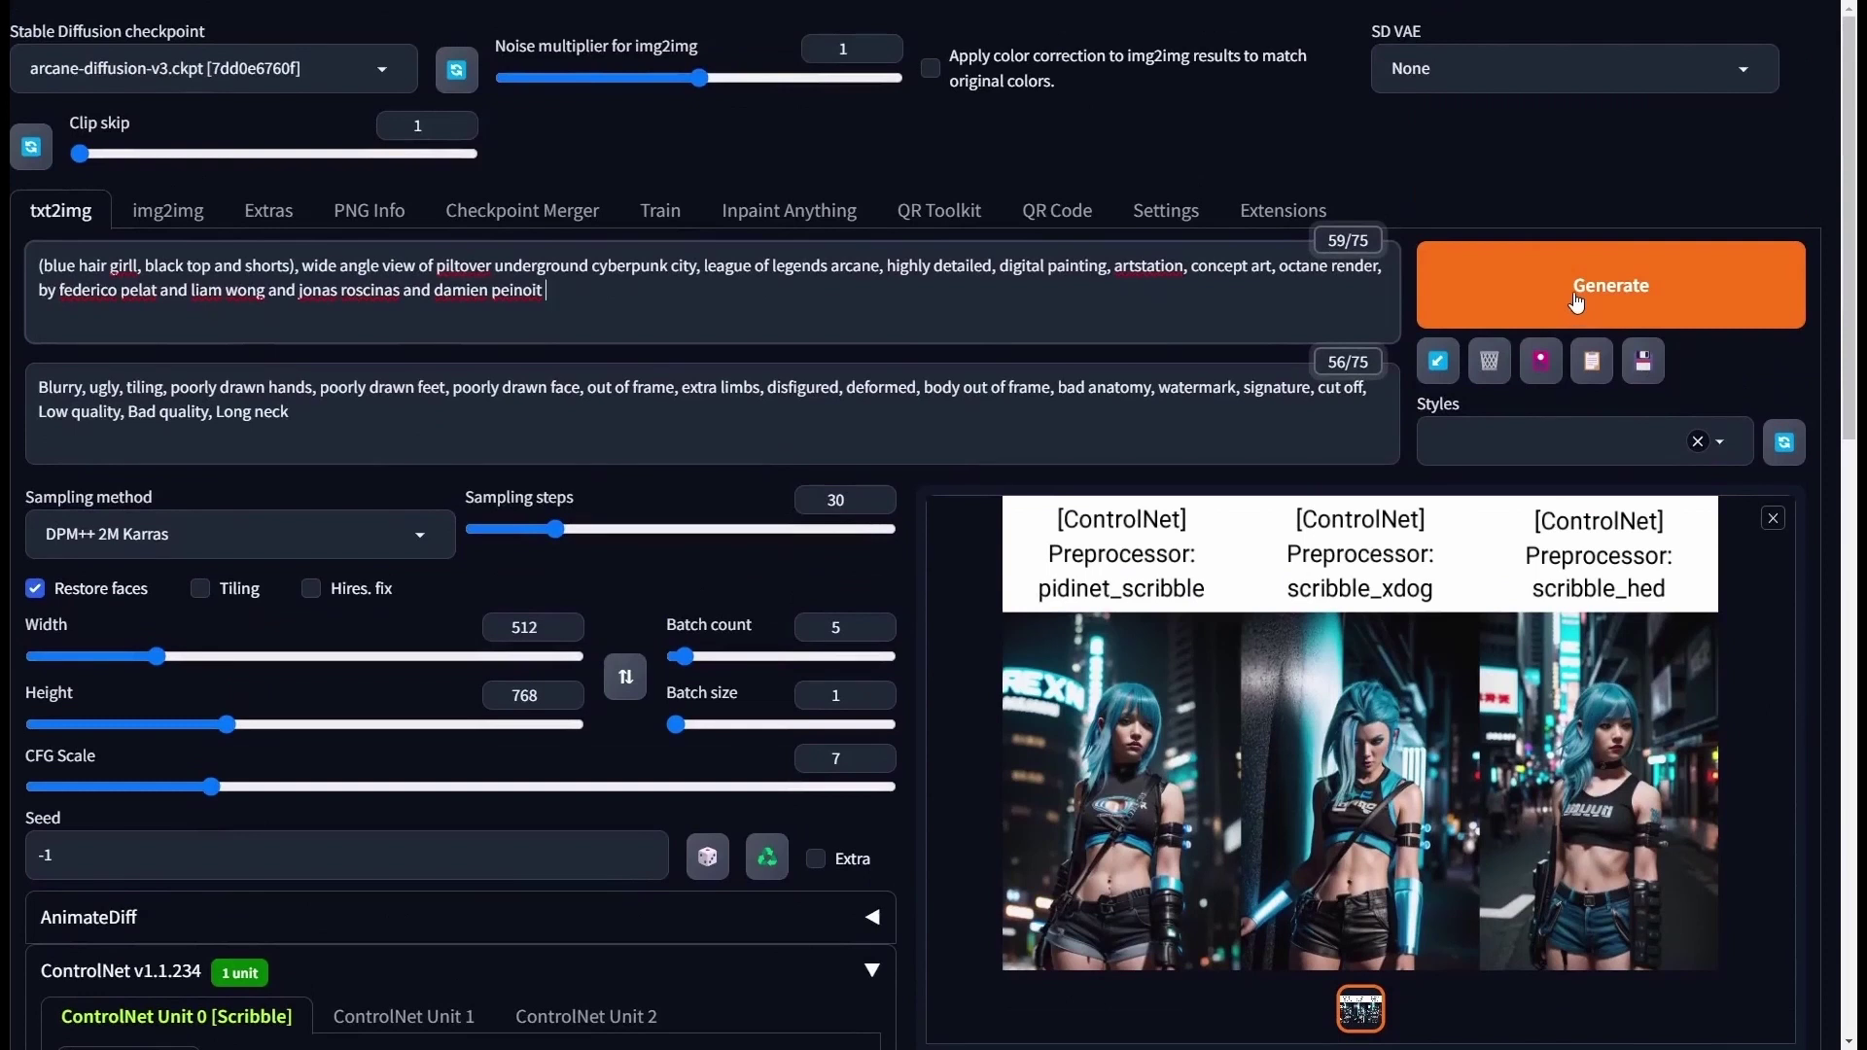
{"action": "left_click", "coordinate": [1577, 303]}
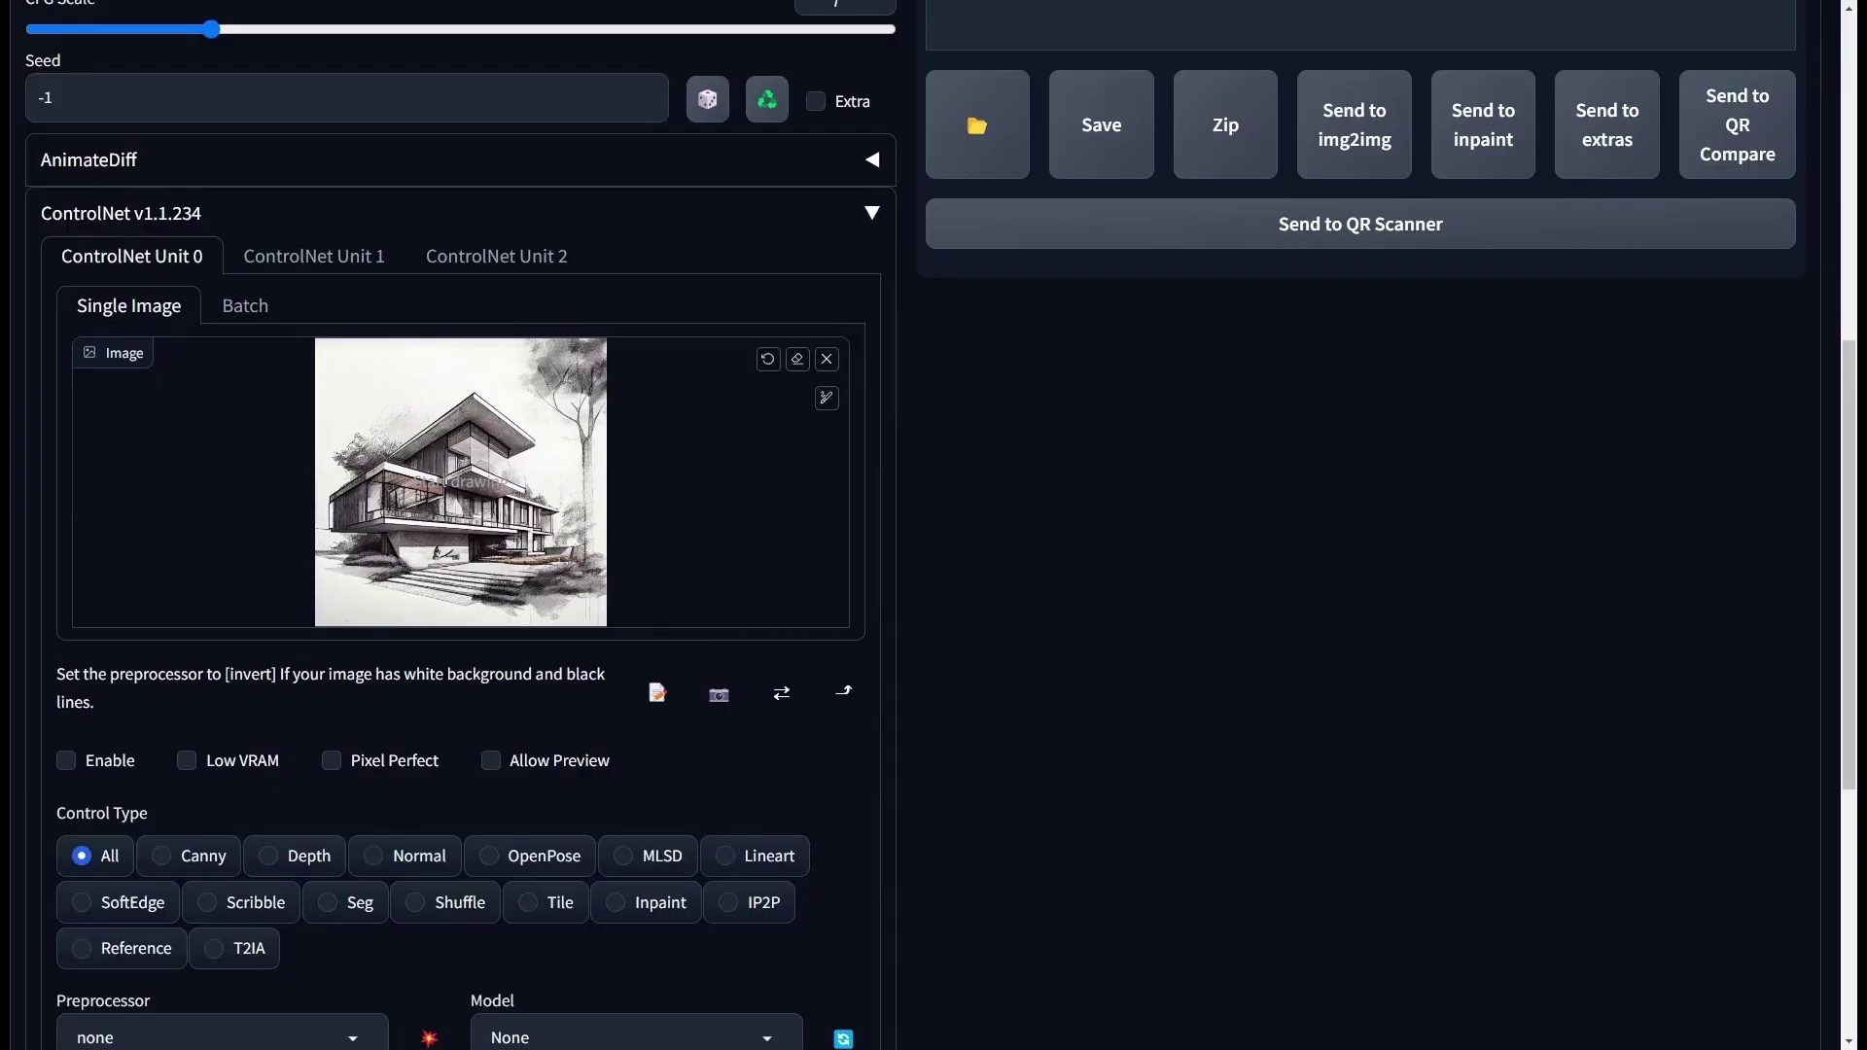
- Paste the beach-house positive prompt and the long negative prompt
{"action": "scroll", "coordinate": [1009, 434], "scroll_direction": "up", "scroll_amount": 8}
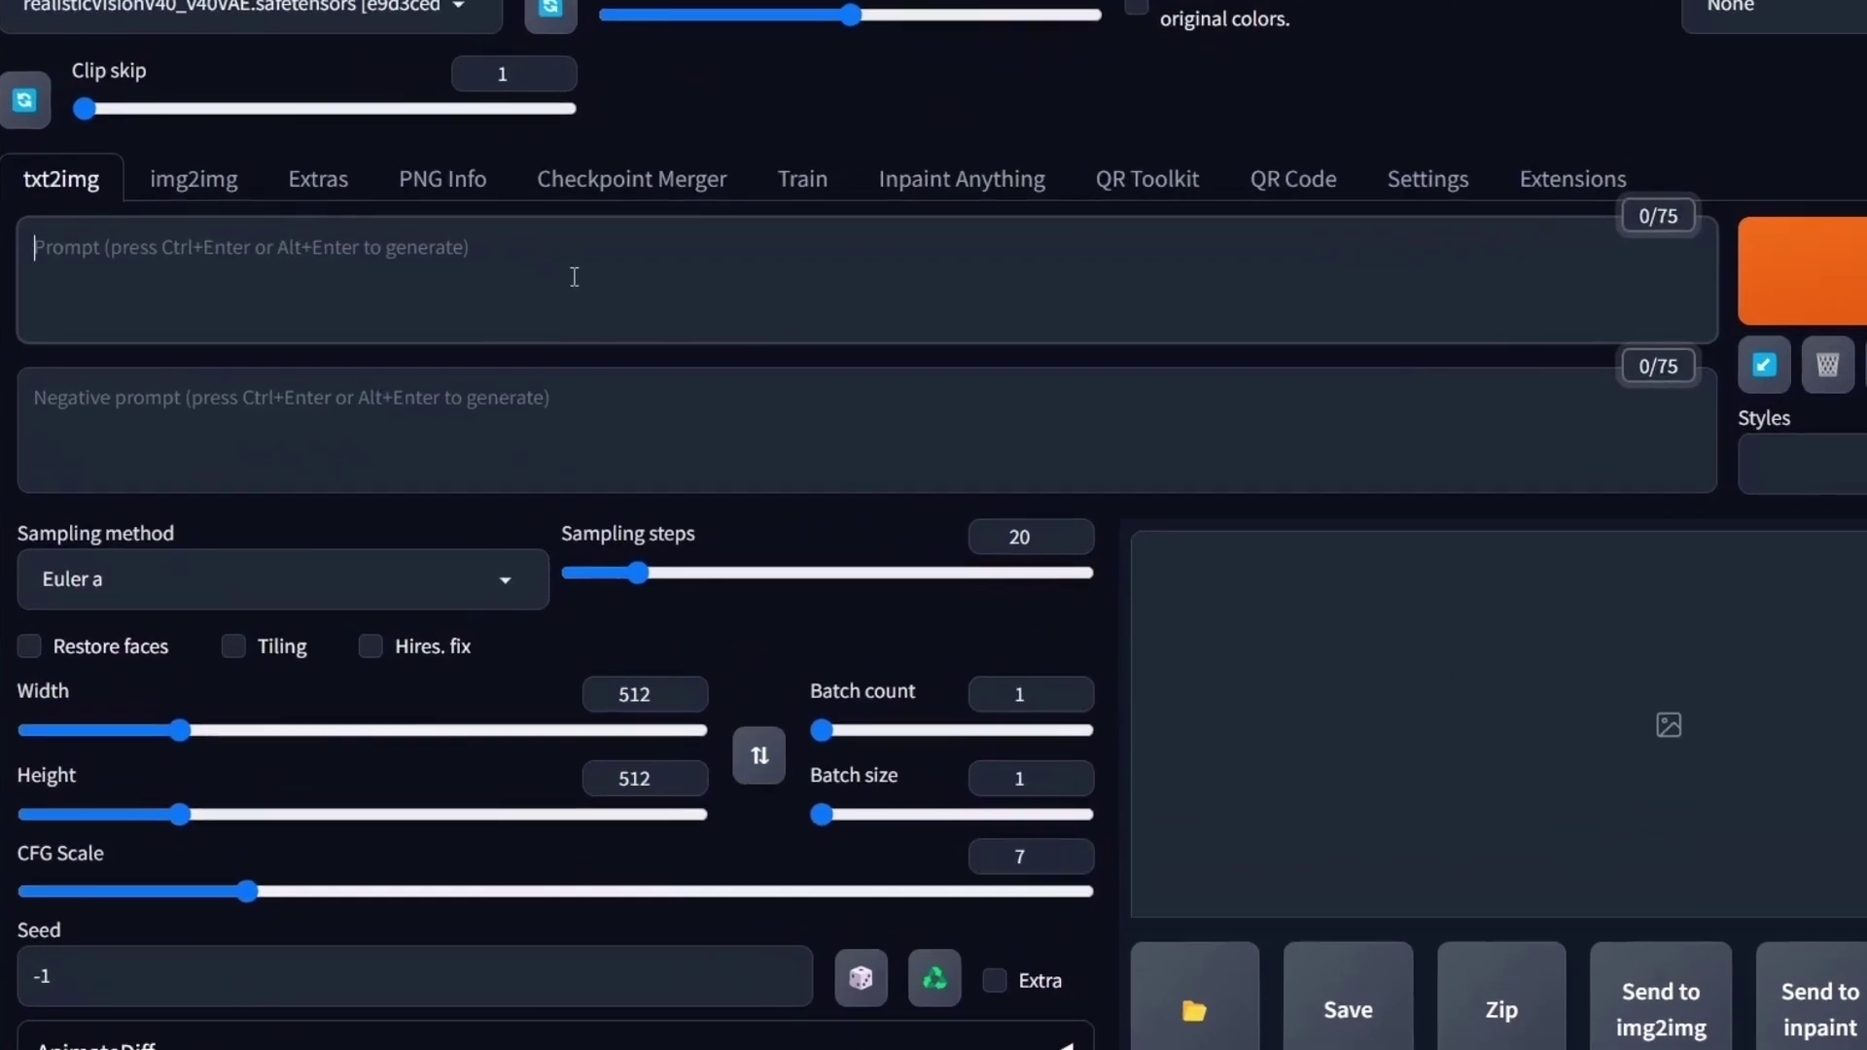
{"action": "left_click", "coordinate": [476, 284]}
{"action": "type", "text": "Beautiful modern beach house overlooking the sun set:: California: Modern, clean, lush background, dramatic lighting, cinematic:: Peaceful"}
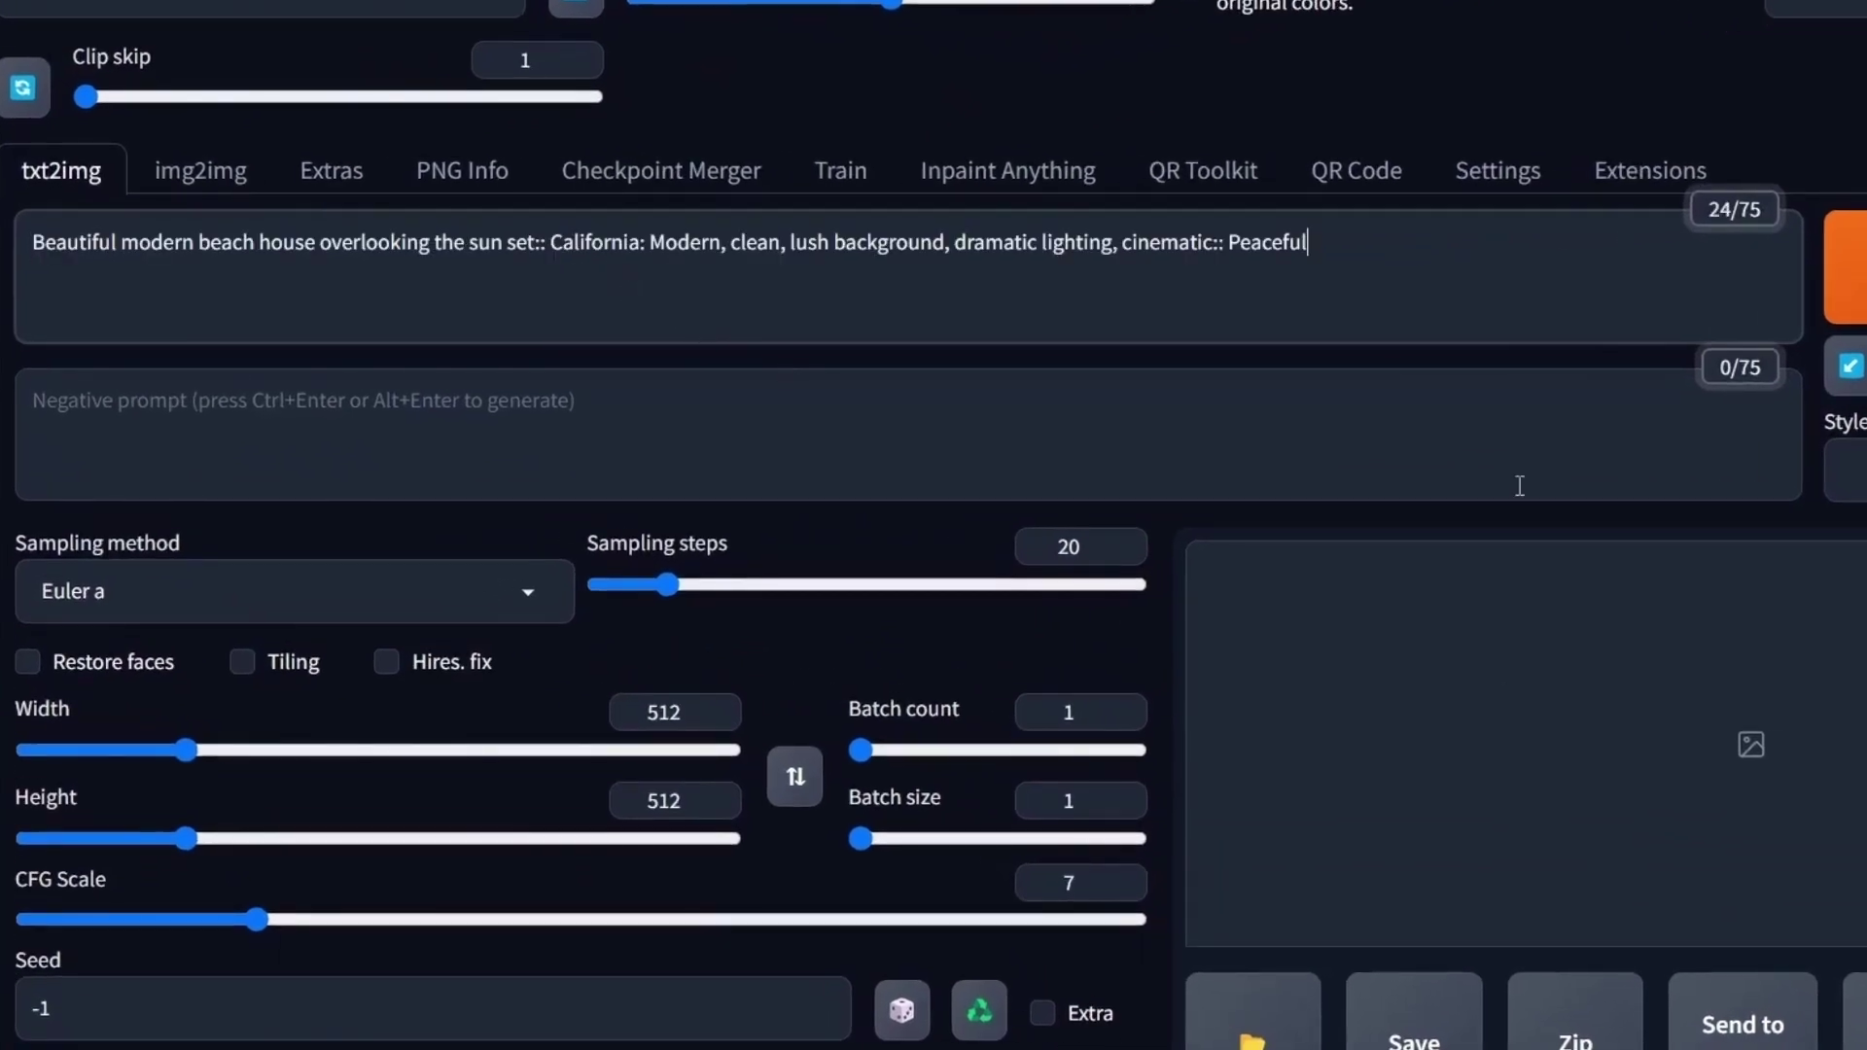
{"action": "left_click", "coordinate": [396, 402]}
{"action": "type", "text": "Blurry, ugly, tiling, poorly drawn hands, poorly drawn feet, poorly drawn face, out of frame, extra limbs, disfigured, deformed, body out of frame, bad anatomy, watermark, signature, cut off, Low quality, Bad quality, Long neck"}
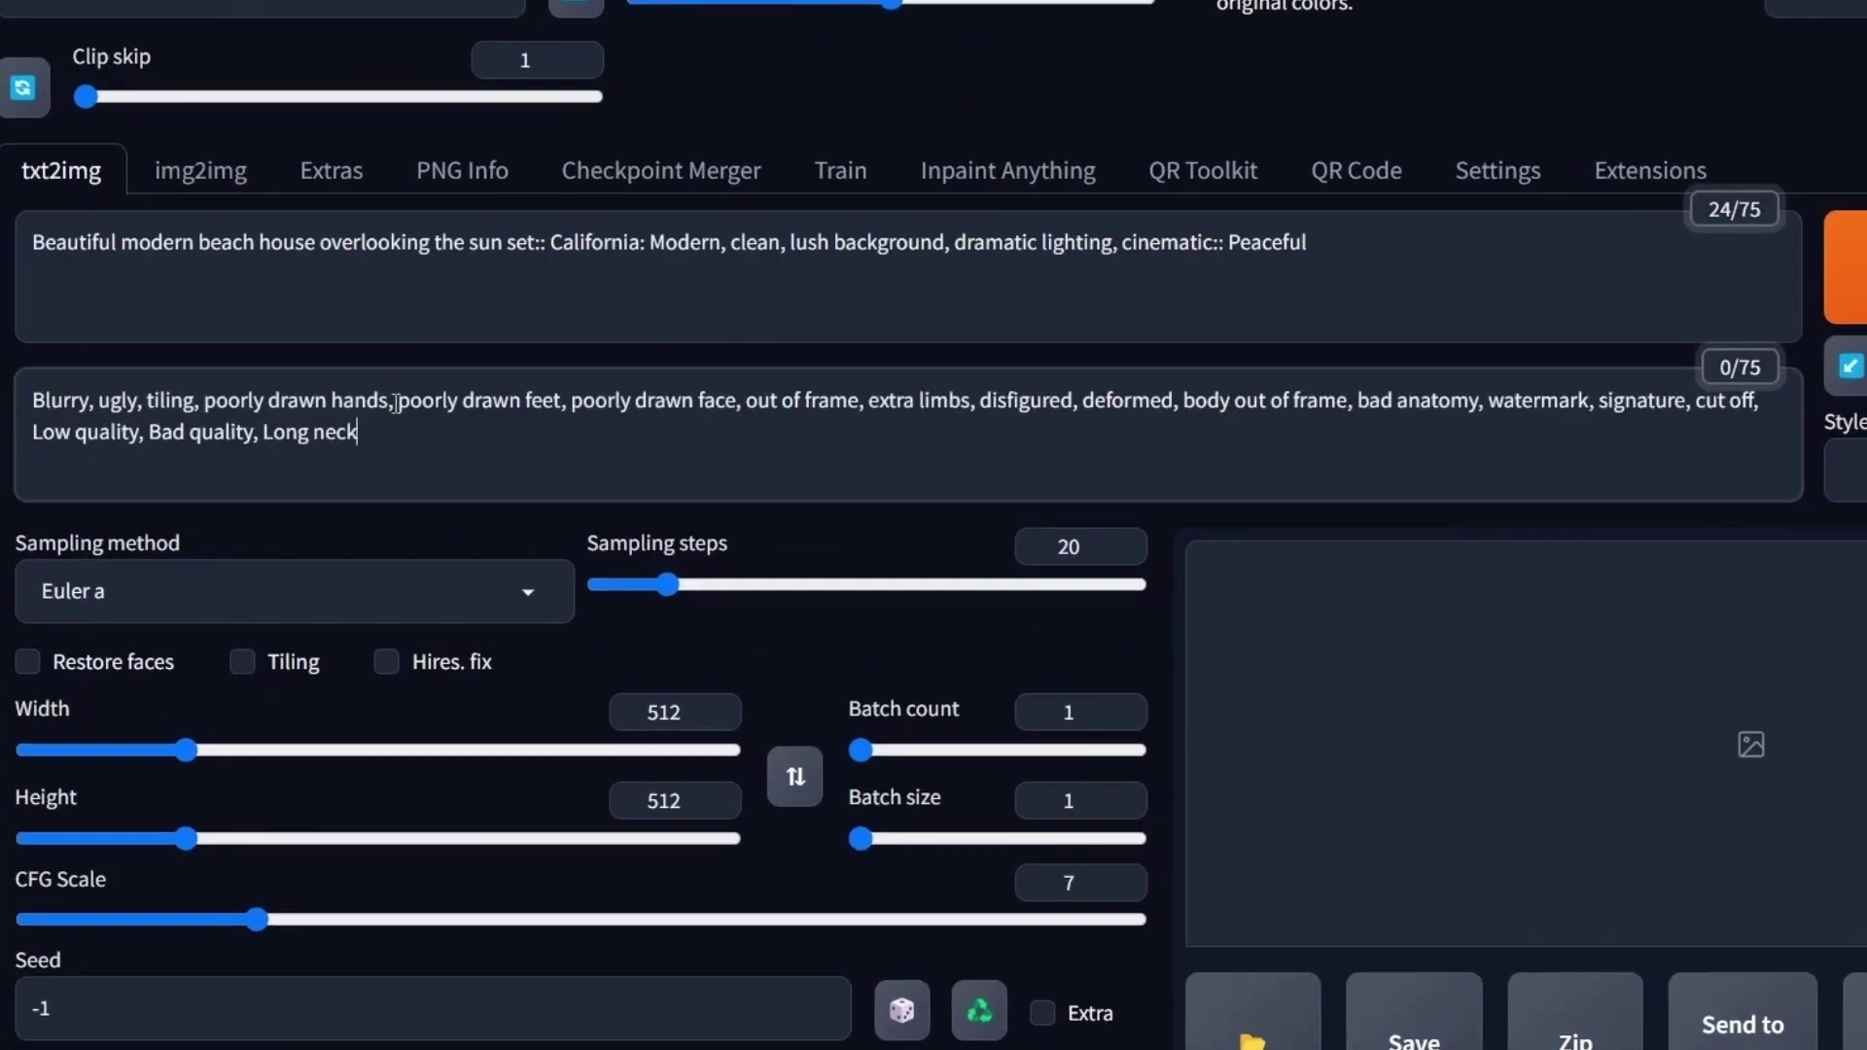
- Use DPM++ 2M Karras, 30 sampling steps, width 768 and batch count 5
{"action": "left_click", "coordinate": [293, 591]}
{"action": "left_click", "coordinate": [97, 466]}
{"action": "double_click", "coordinate": [1067, 547]}
{"action": "type", "text": "3"}
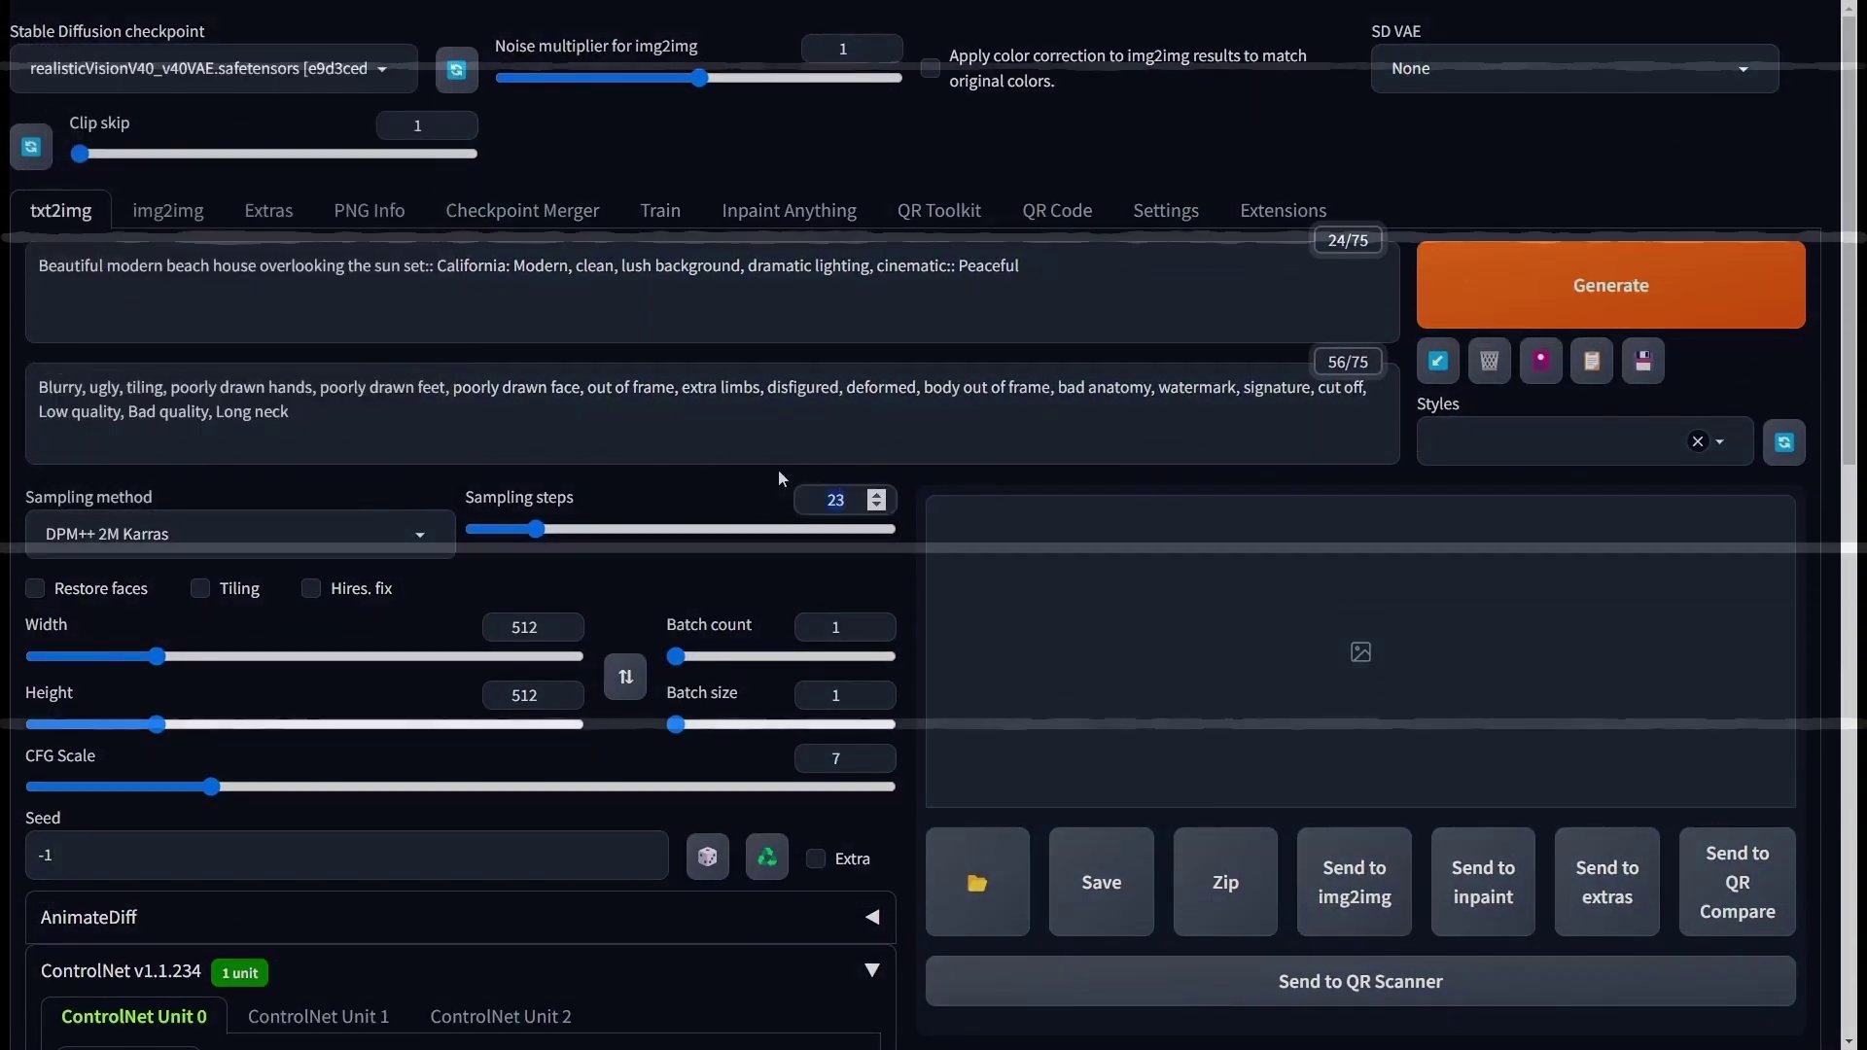
{"action": "type", "text": "0"}
{"action": "double_click", "coordinate": [524, 627]}
{"action": "type", "text": "768"}
{"action": "double_click", "coordinate": [844, 628]}
{"action": "type", "text": "5"}
- Swap in the house sketch as ControlNet image with Canny and Resize and Fill
{"action": "scroll", "coordinate": [674, 538], "scroll_direction": "down", "scroll_amount": 3}
{"action": "scroll", "coordinate": [674, 539], "scroll_direction": "down", "scroll_amount": 7}
{"action": "left_click", "coordinate": [826, 244]}
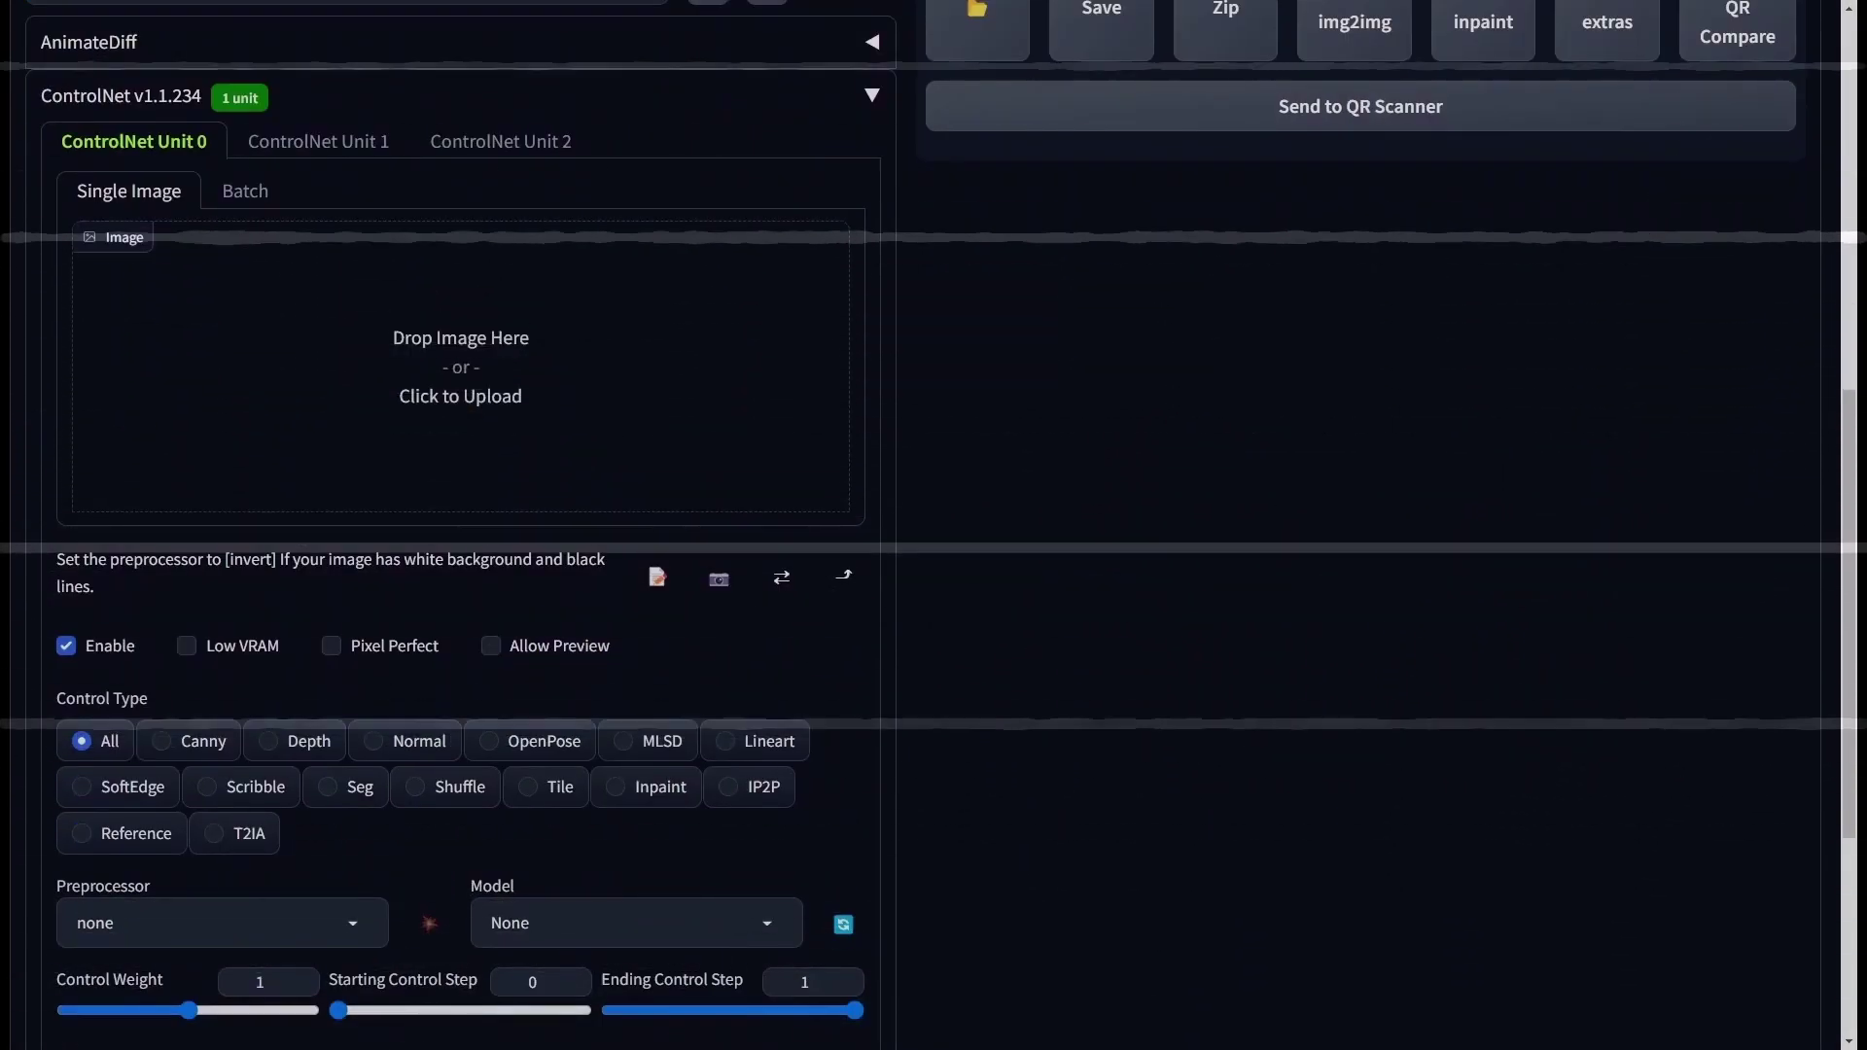
{"action": "left_click_drag", "start_coordinate": [905, 457], "coordinate": [639, 484]}
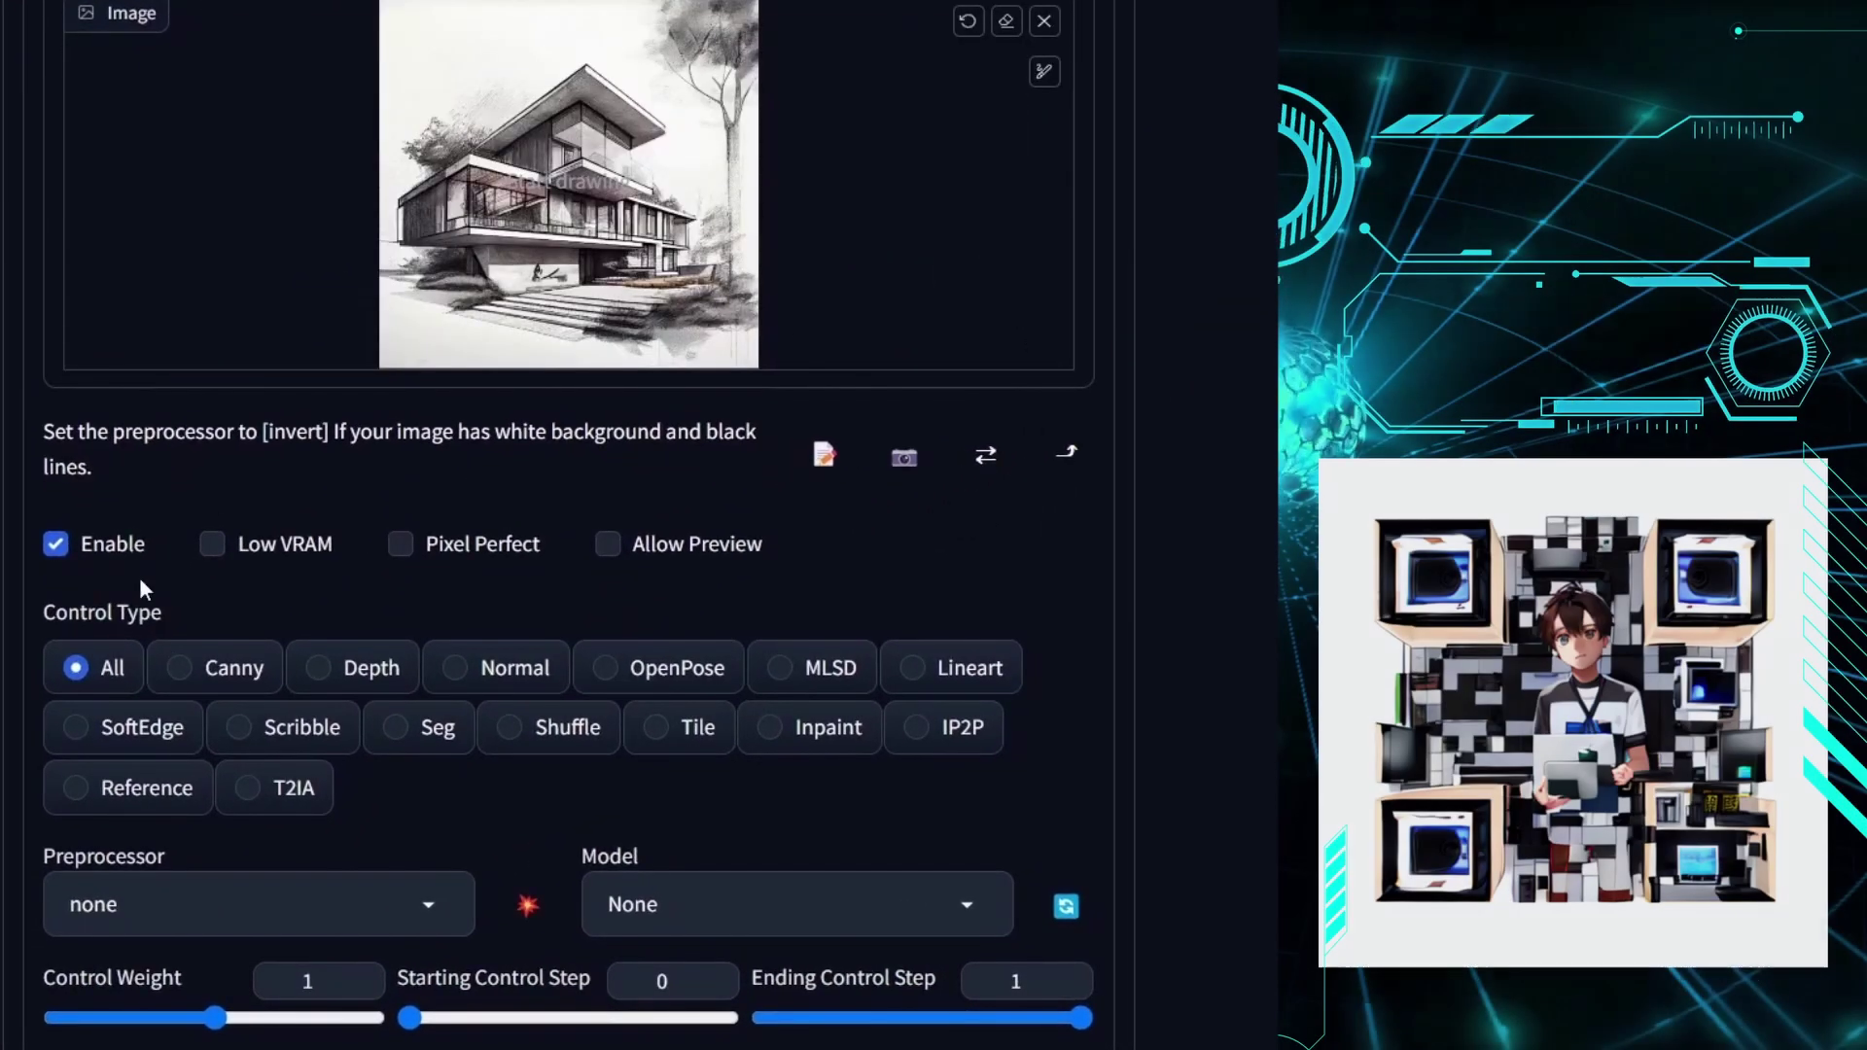
{"action": "left_click", "coordinate": [224, 676]}
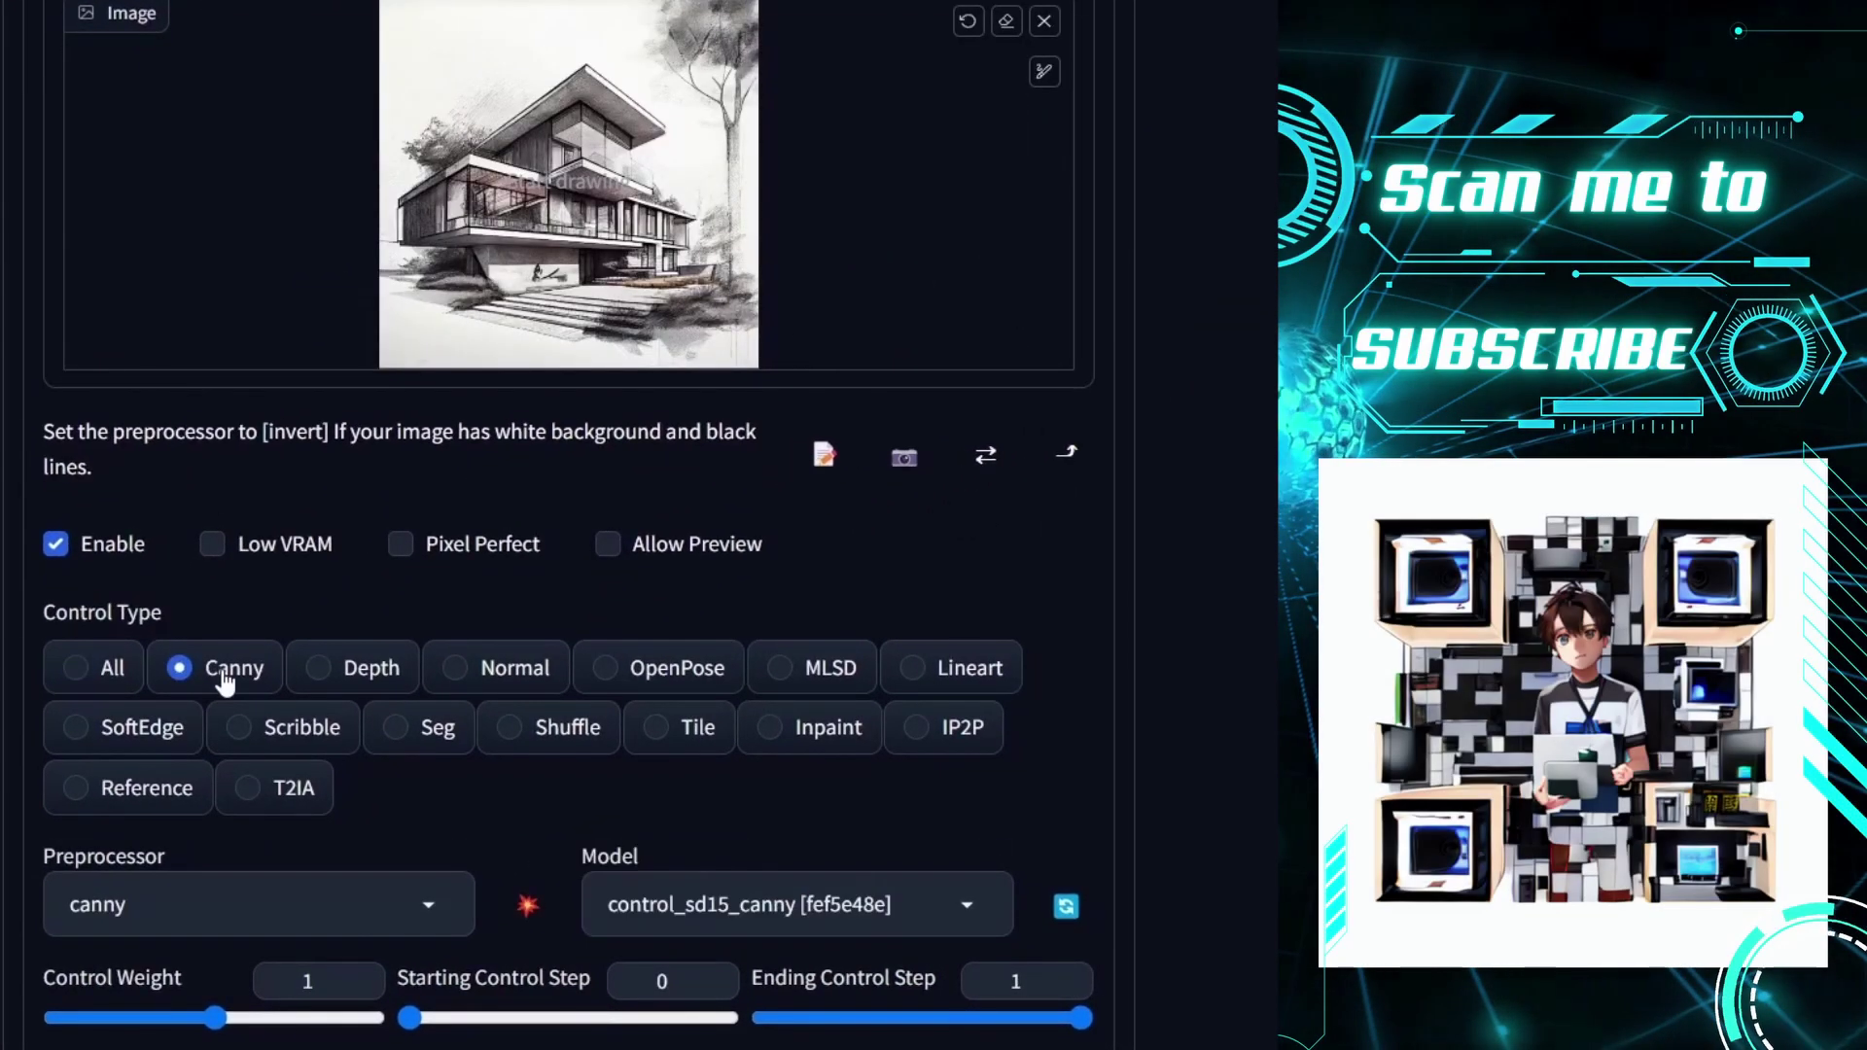
{"action": "scroll", "coordinate": [200, 676], "scroll_direction": "down", "scroll_amount": 3}
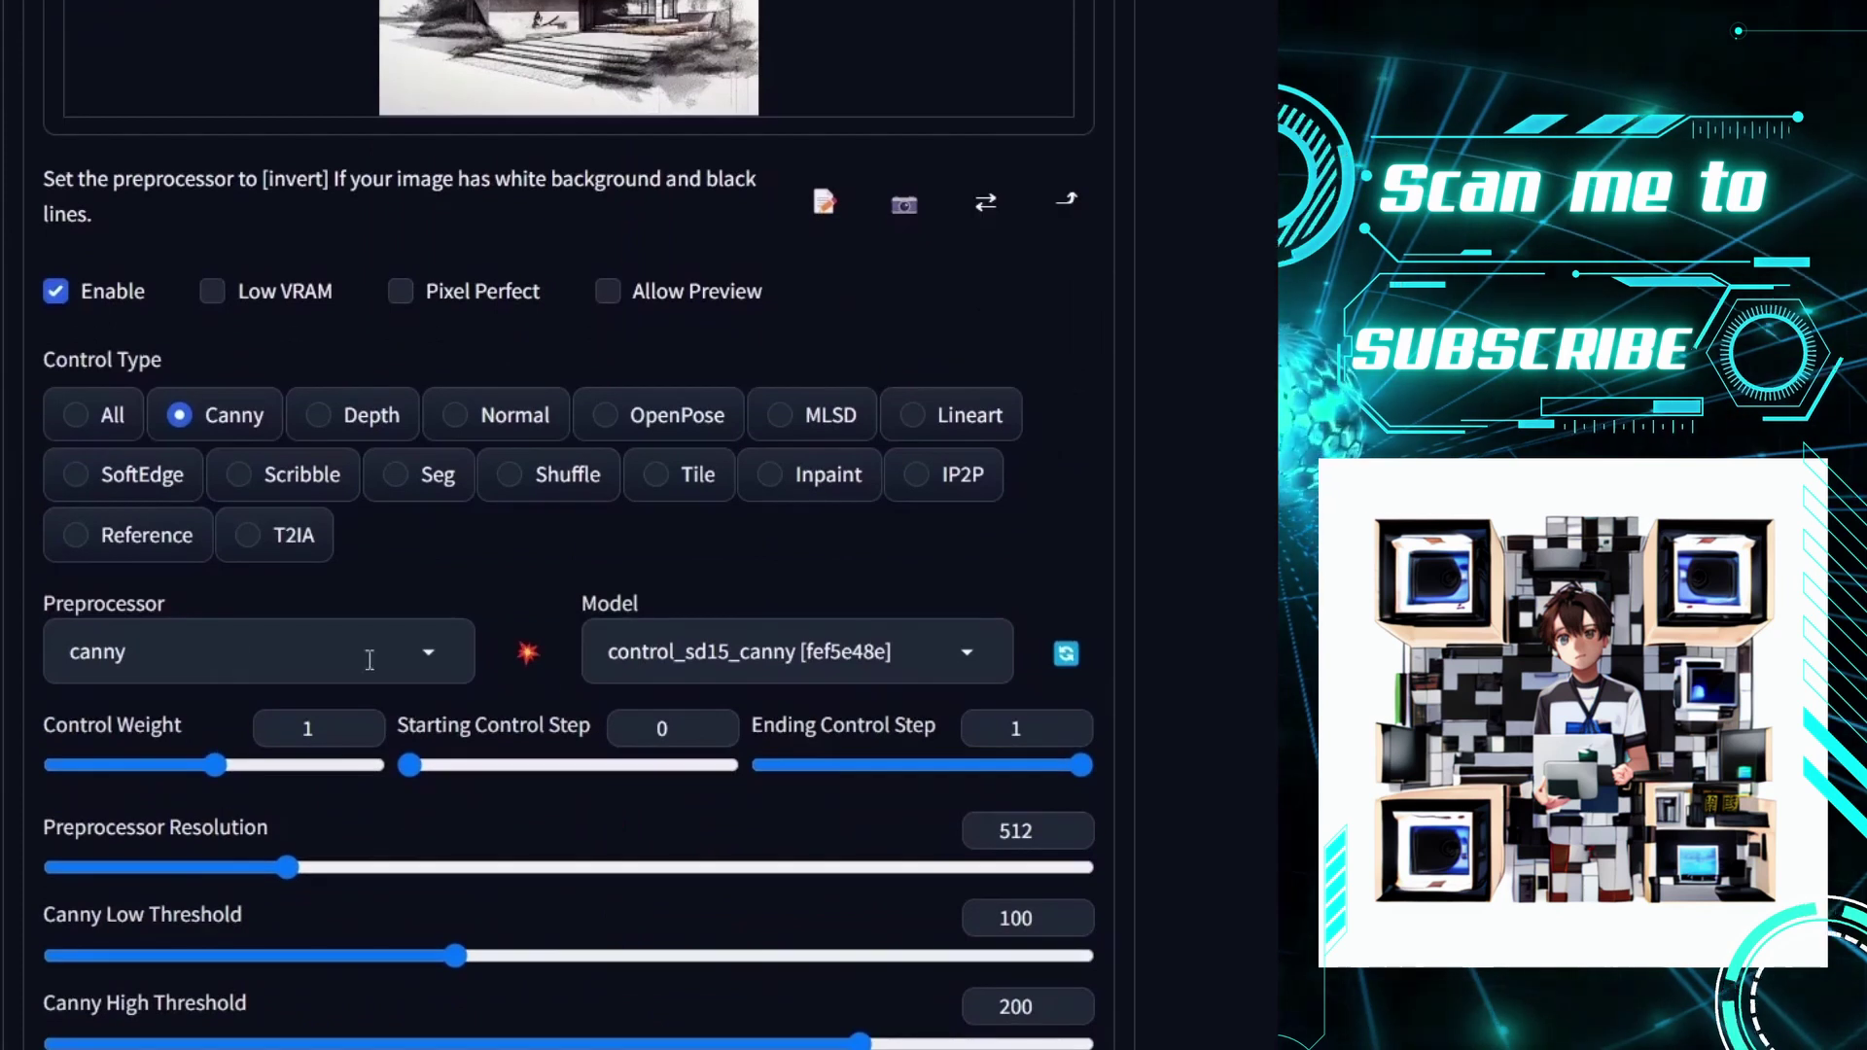
{"action": "scroll", "coordinate": [1240, 568], "scroll_direction": "down", "scroll_amount": 3}
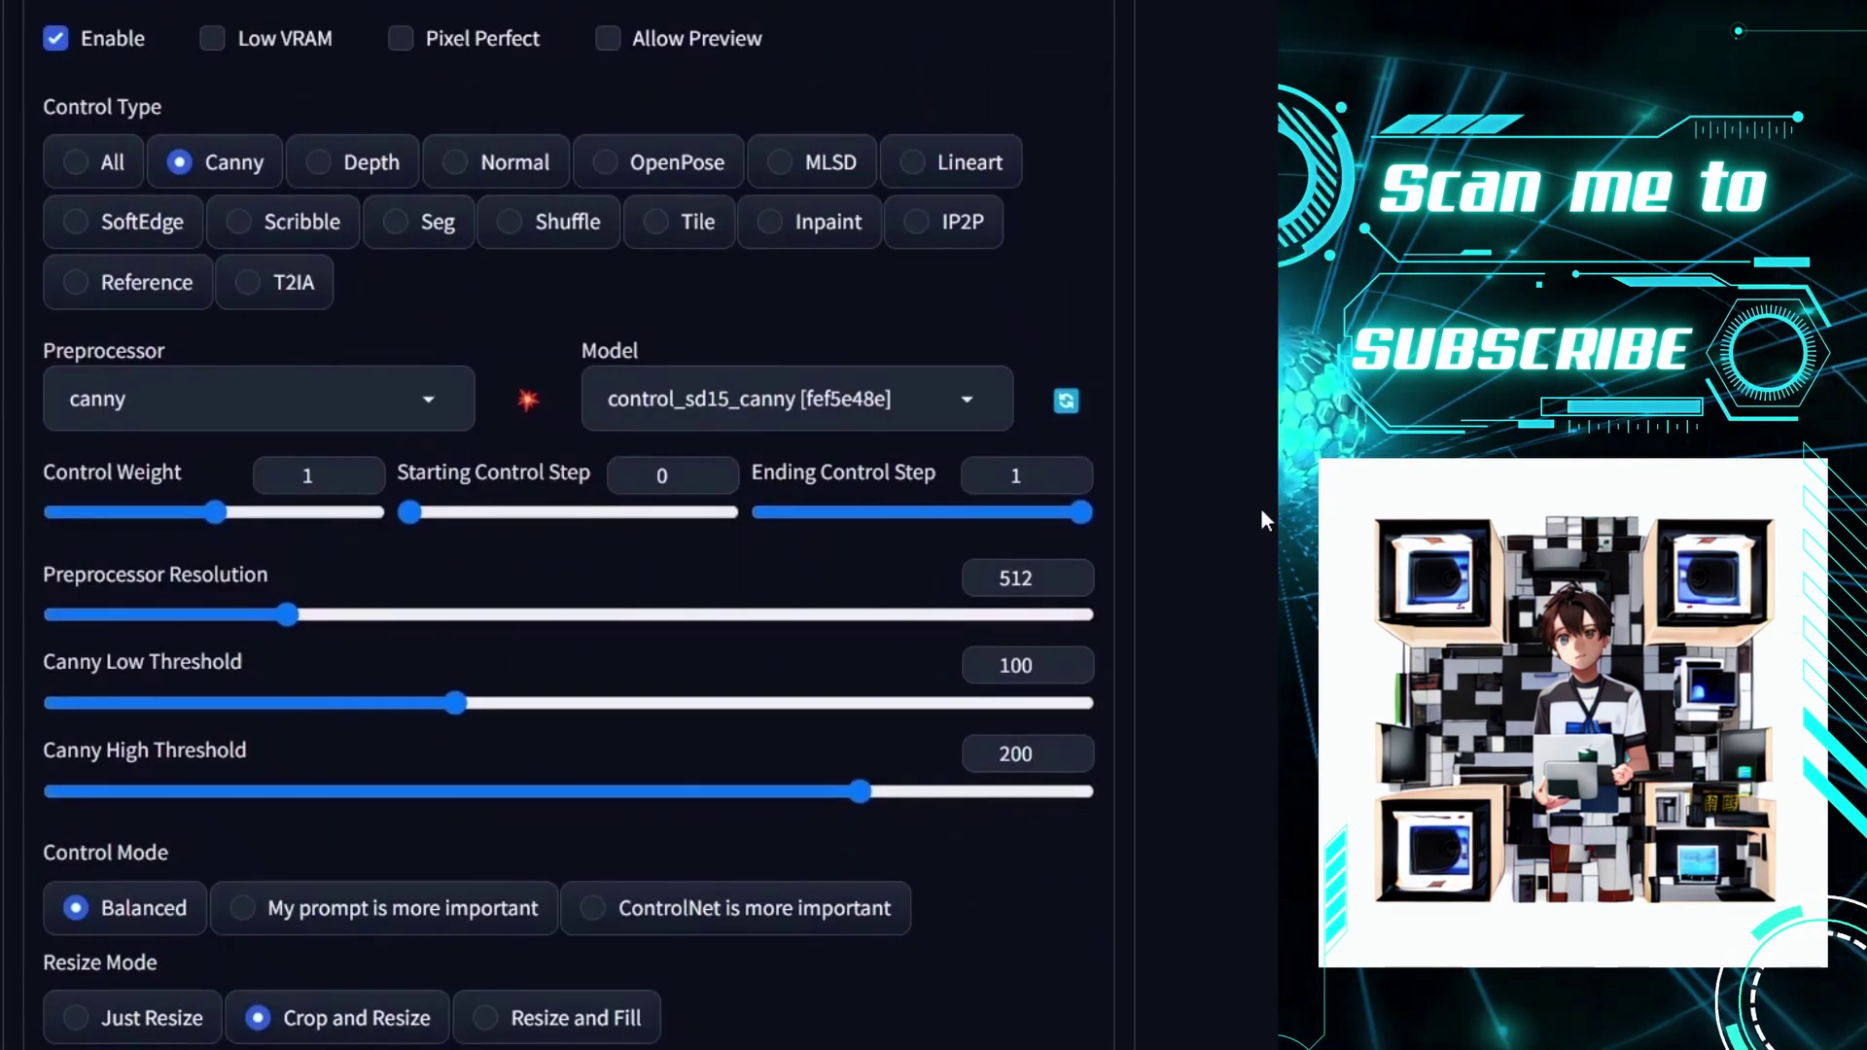
{"action": "left_click", "coordinate": [554, 1018]}
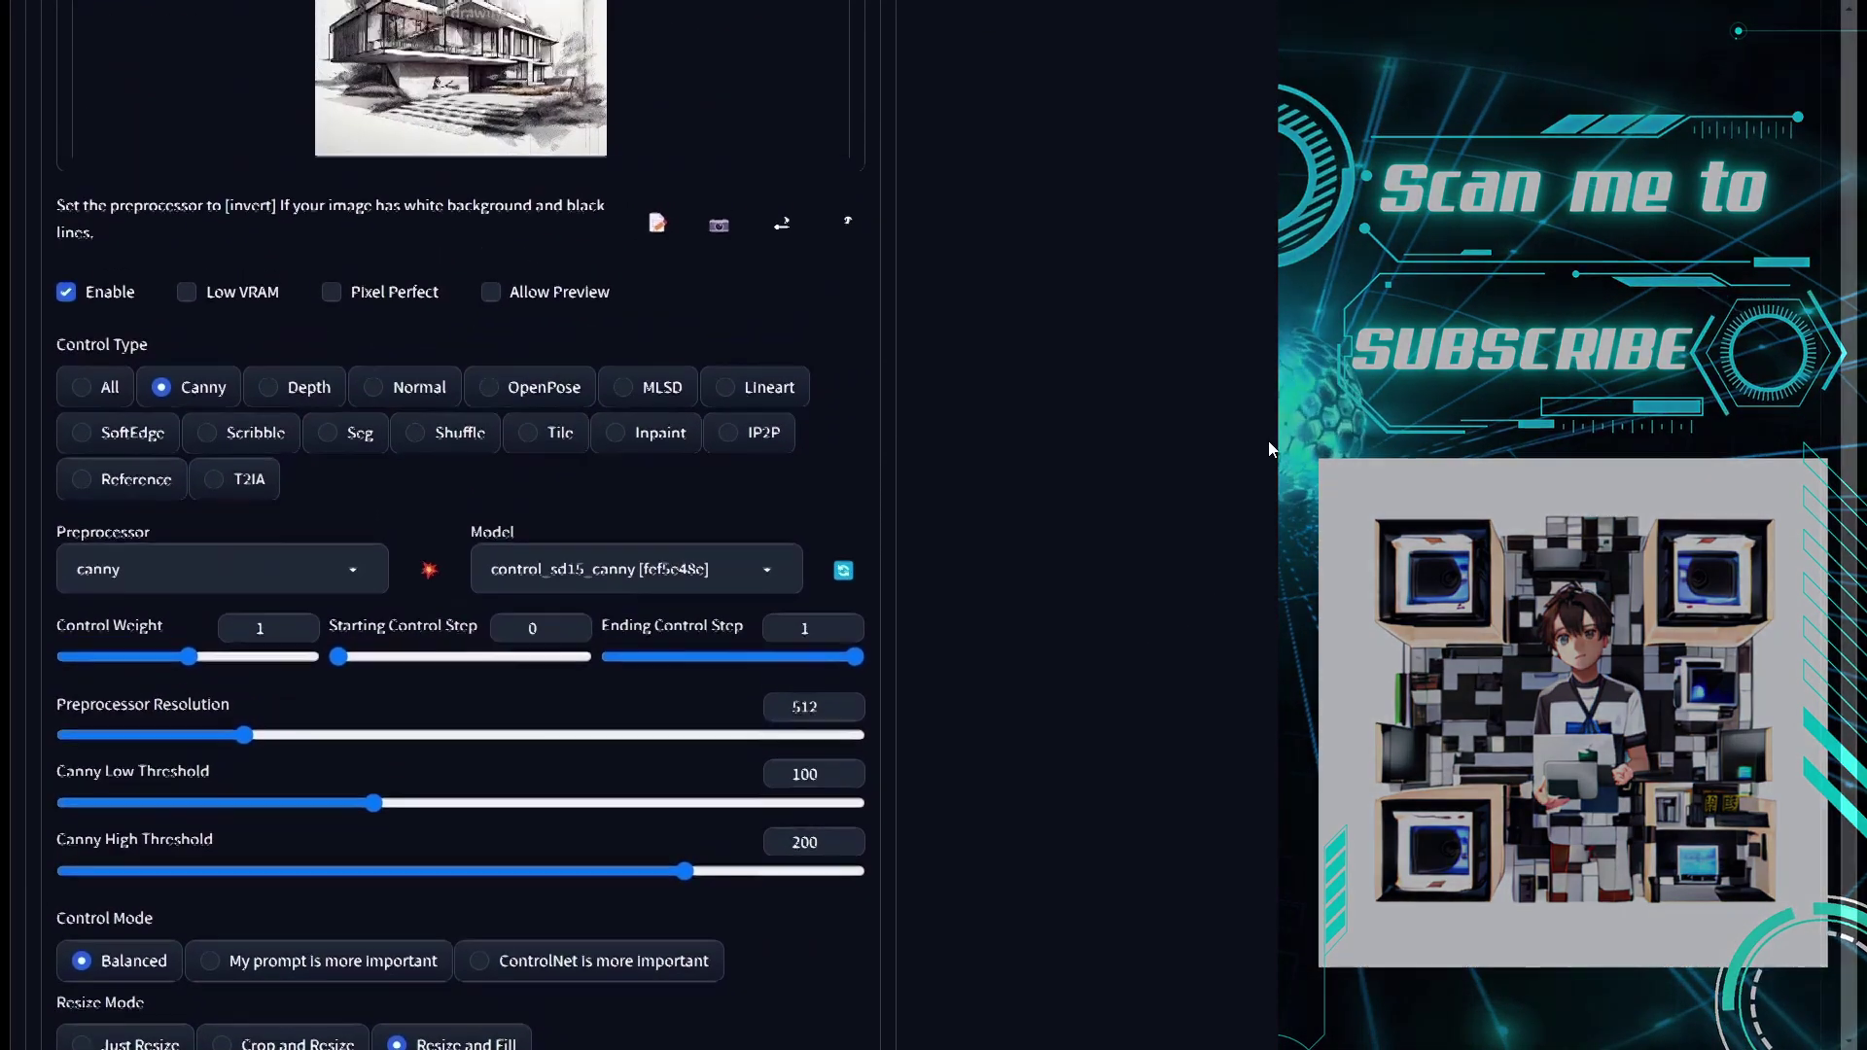
- Scroll to the top of the page and start generating the Canny-guided beach-house images
{"action": "scroll", "coordinate": [1268, 441], "scroll_direction": "up", "scroll_amount": 10}
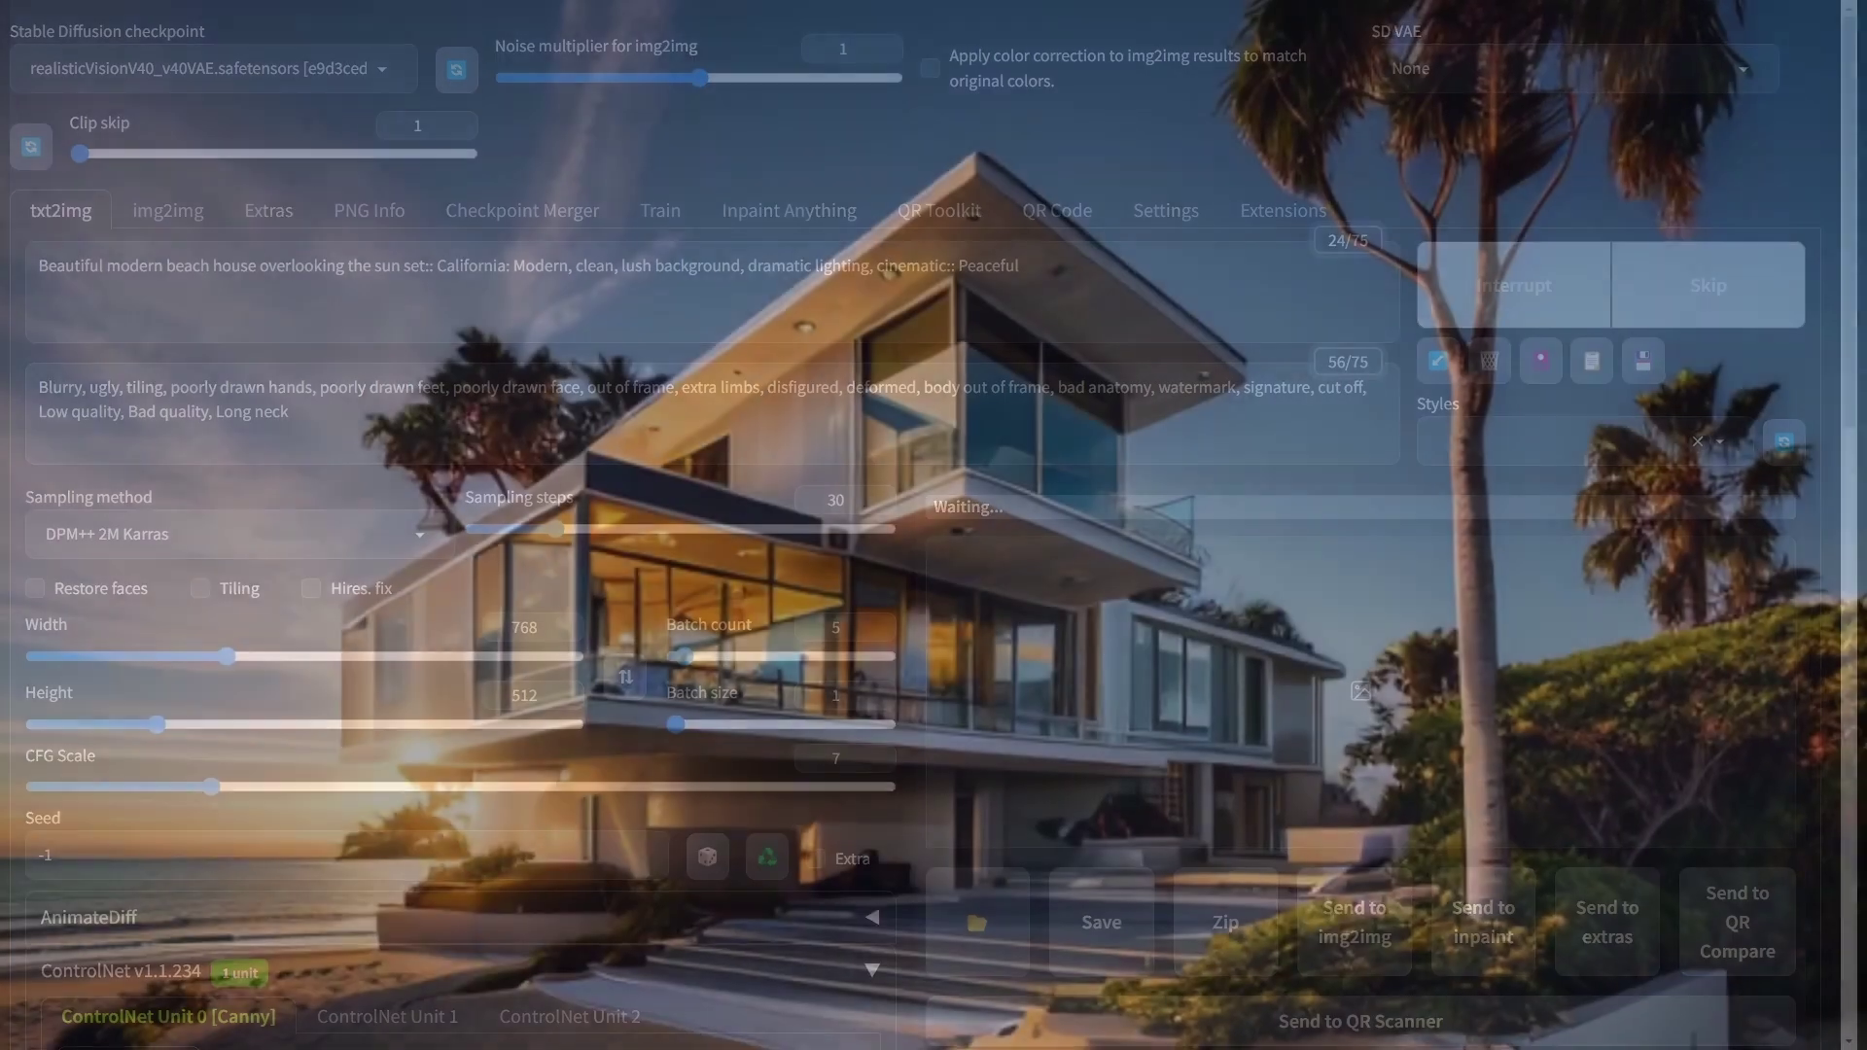